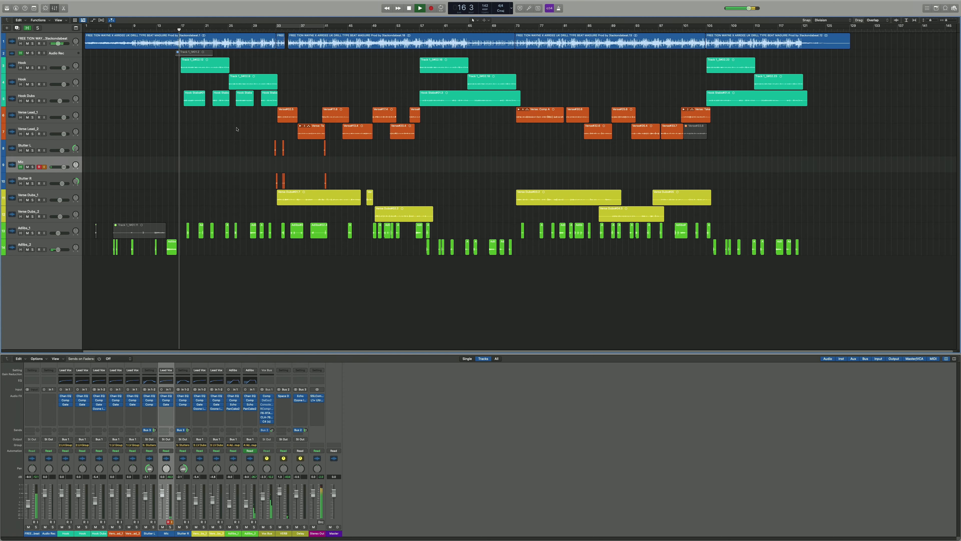
# Hide the Audio Rec and Mic tracks and stop playback with the AdLibs_2 track selected
pyautogui.press('h')
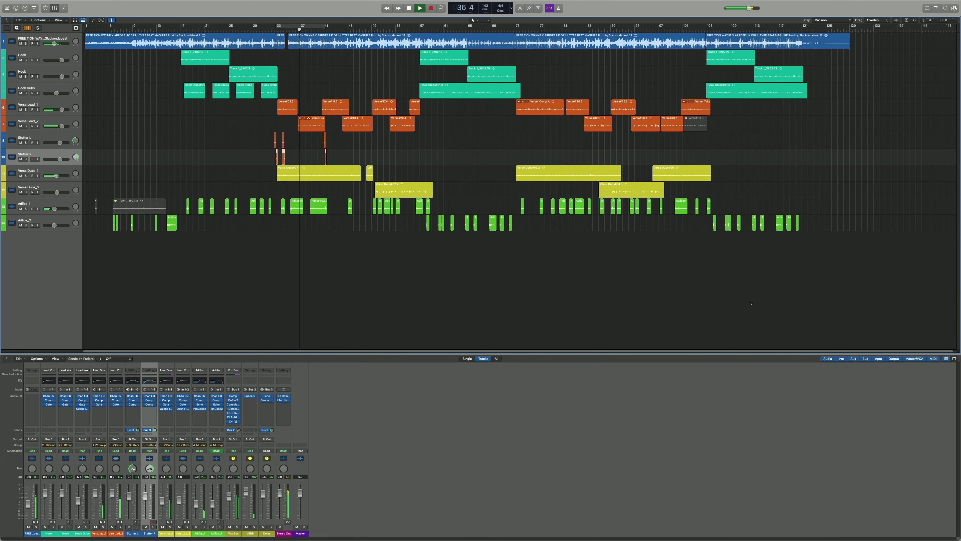
pyautogui.press('Down')
pyautogui.press('Down')
pyautogui.press('Down')
pyautogui.press('Down')
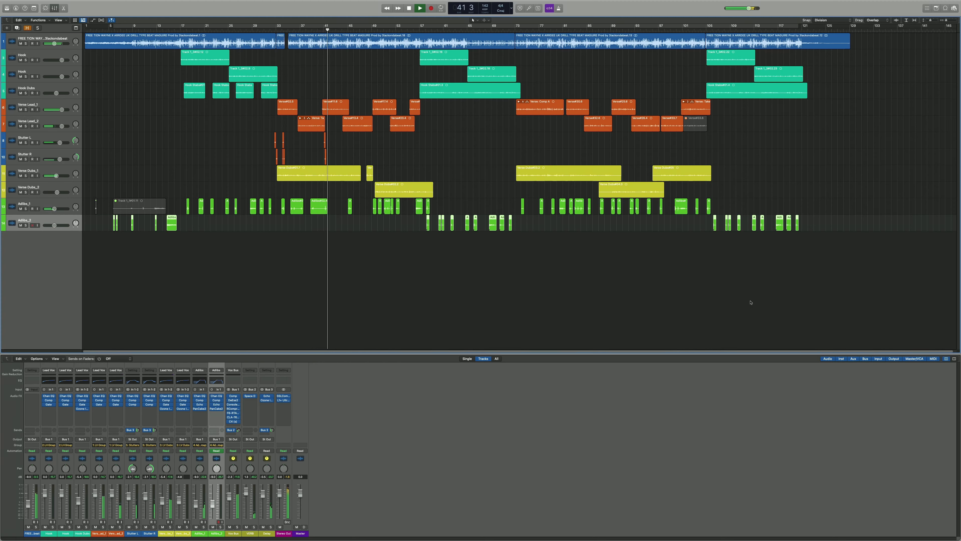
pyautogui.press('space')
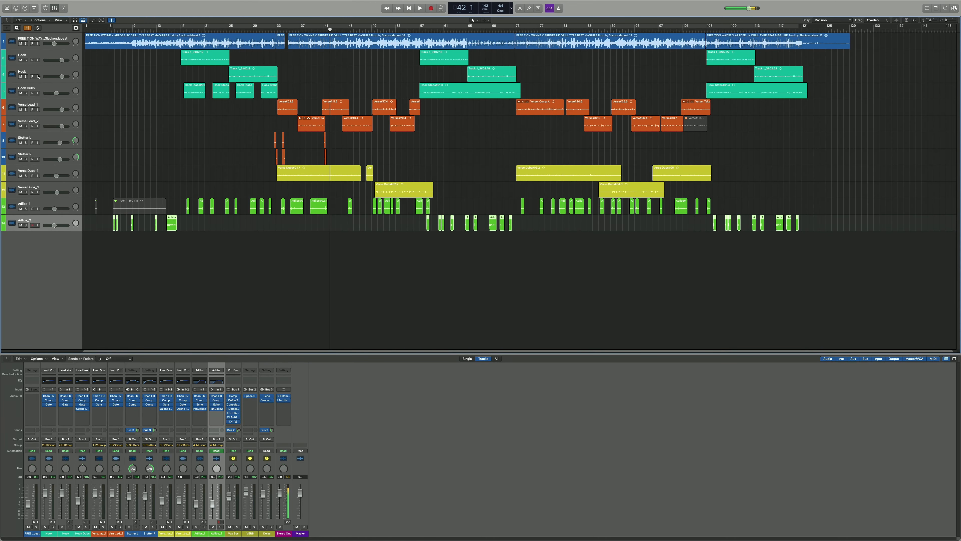
# Reveal the hidden tracks to inspect Audio Rec, and hide them again with the track heights enlarged
pyautogui.press('h')
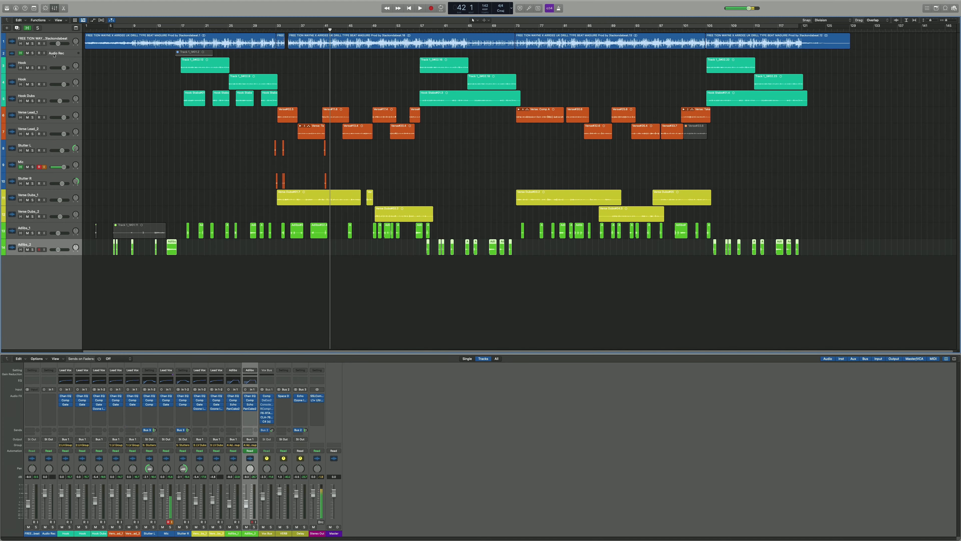
pyautogui.click(54, 56)
pyautogui.scroll(10, 139, 57)
pyautogui.scroll(-15, 139, 57)
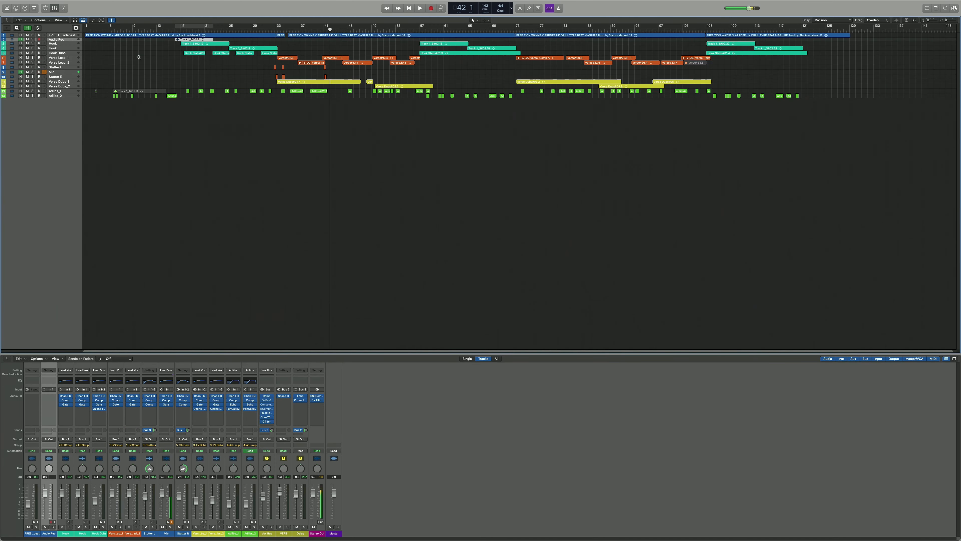
pyautogui.scroll(5, 139, 57)
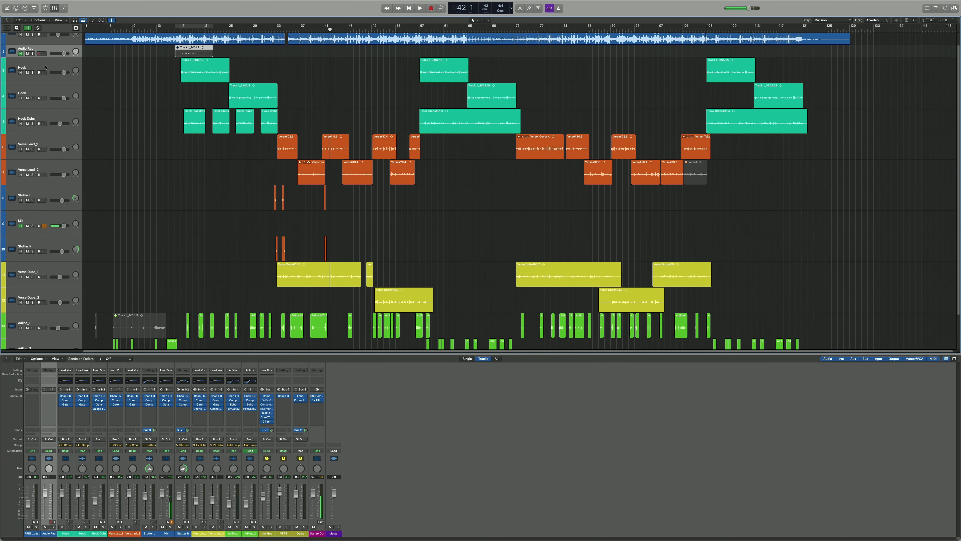
pyautogui.press('super+BackSpace')
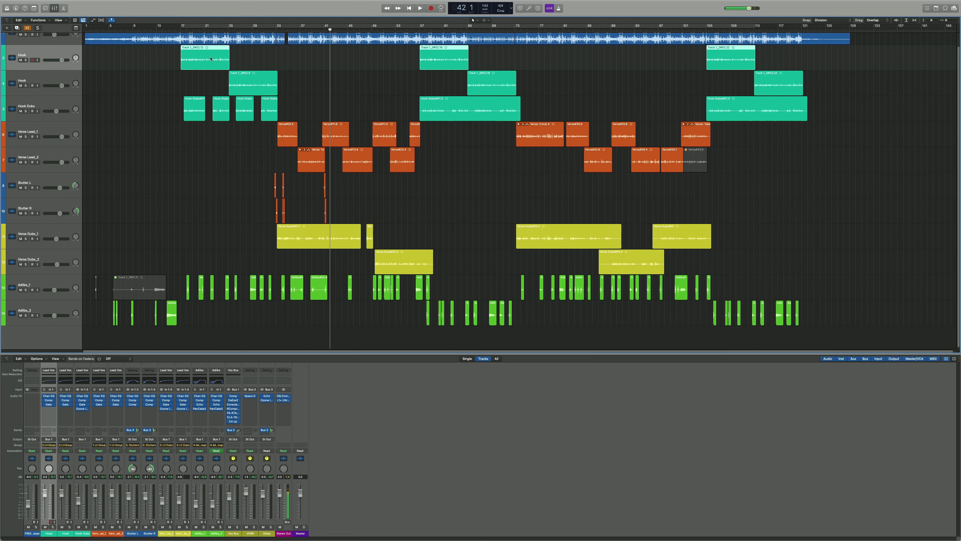
# Select the Hook Dubs track and check the first Hook channel's group assignment, keeping Group 2
pyautogui.click(36, 106)
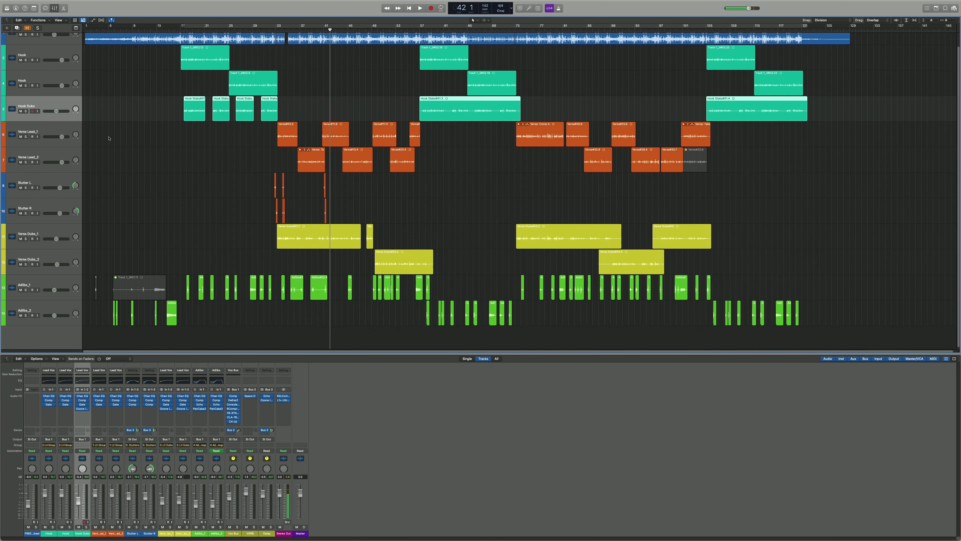
pyautogui.click(128, 57)
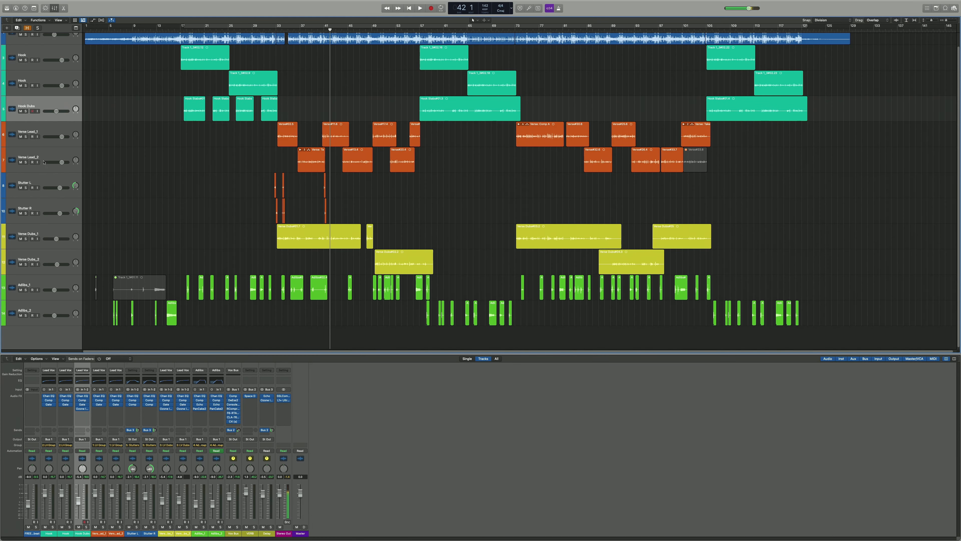
pyautogui.click(48, 444)
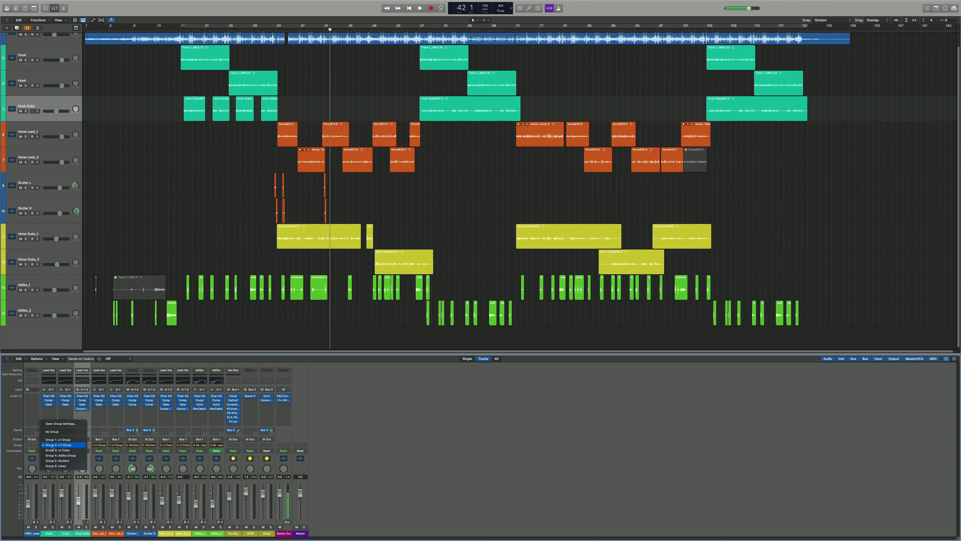
pyautogui.click(71, 445)
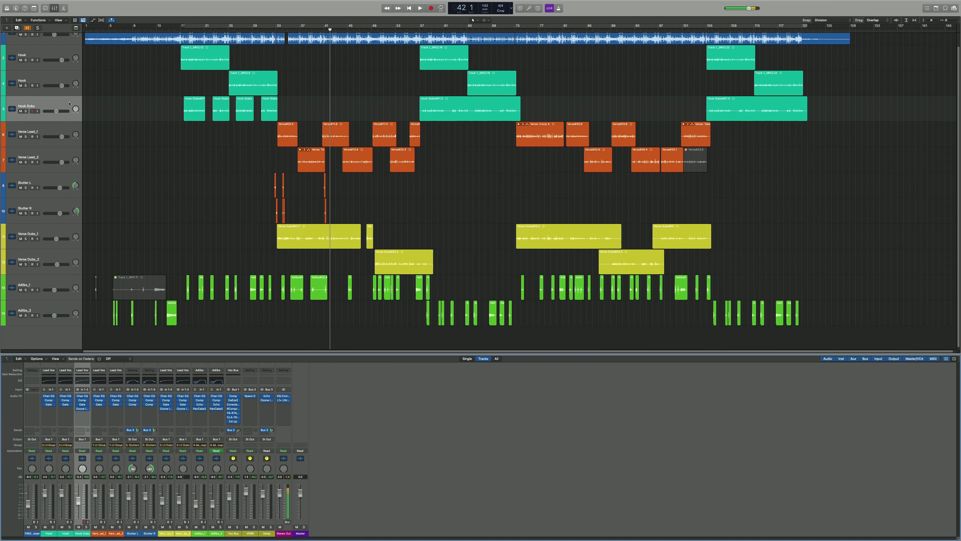
# Go through the Verse Lead_1, Verse Lead_2, Stutter L and Stutter R tracks one by one
pyautogui.click(49, 131)
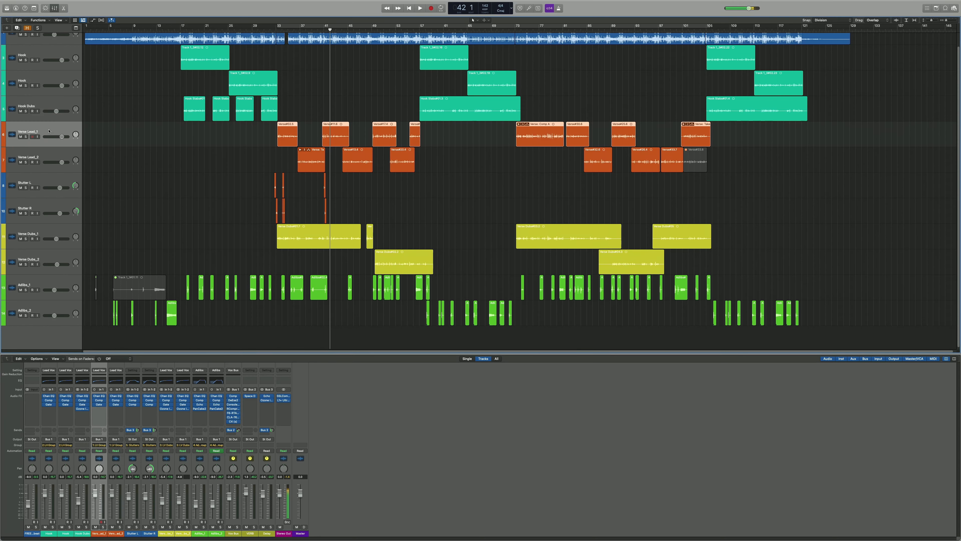
pyautogui.click(46, 154)
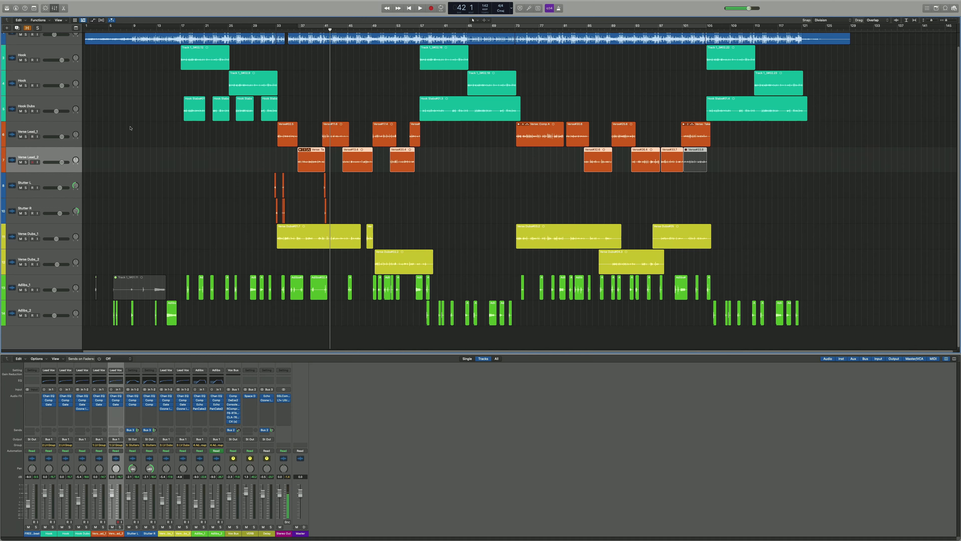
pyautogui.scroll(-1, 145, 162)
pyautogui.click(61, 179)
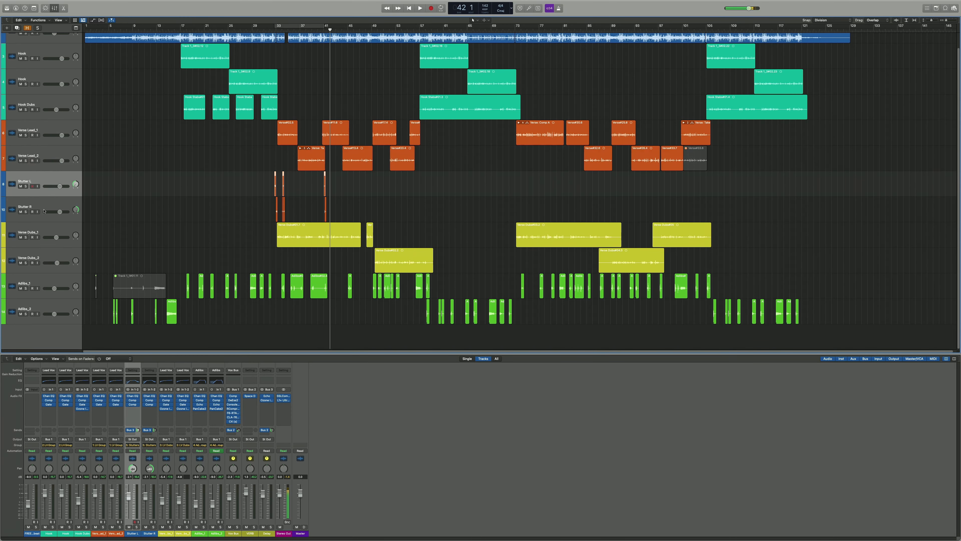
pyautogui.click(57, 205)
pyautogui.click(164, 191)
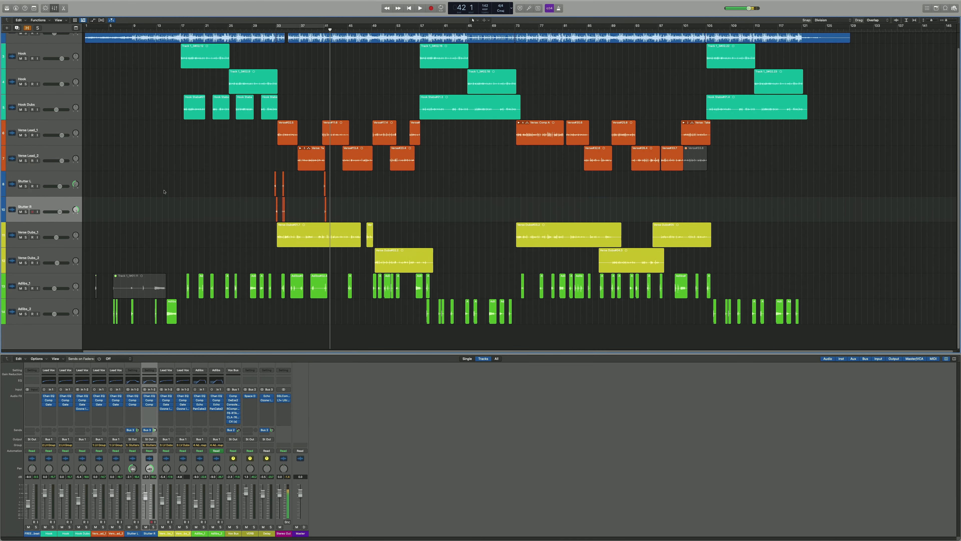
# Go through both Verse Dubs tracks and both AdLibs tracks one by one
pyautogui.click(42, 231)
pyautogui.click(54, 257)
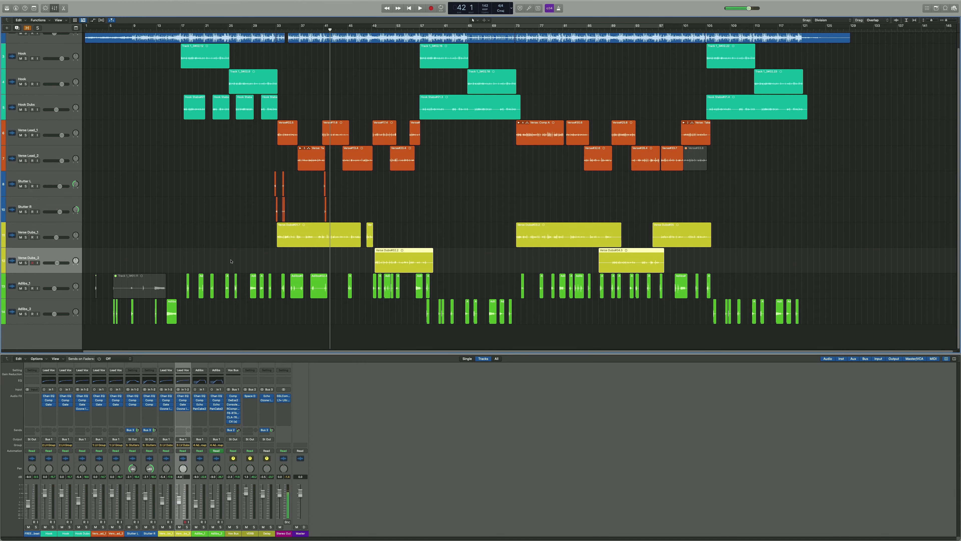
pyautogui.click(200, 250)
pyautogui.click(46, 281)
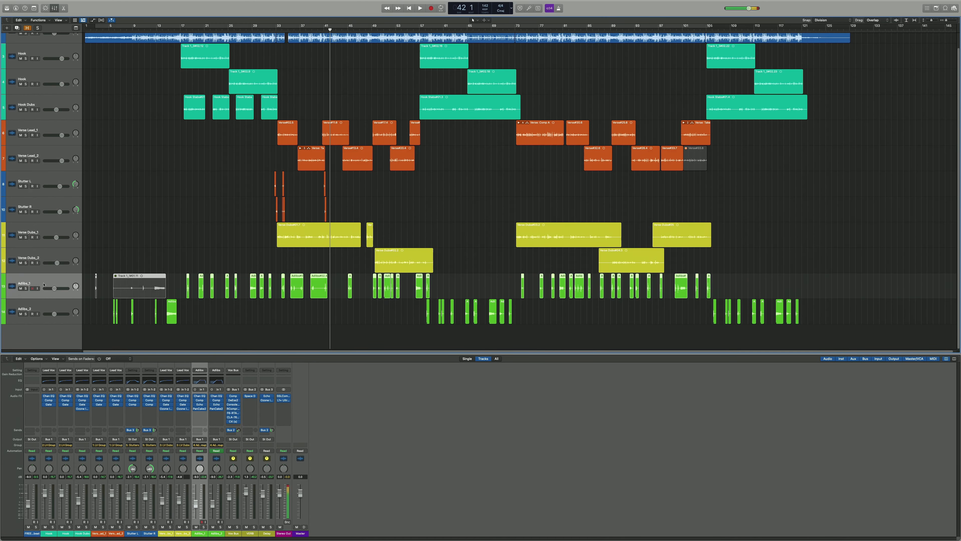
pyautogui.click(47, 305)
pyautogui.click(150, 226)
pyautogui.scroll(2, 148, 228)
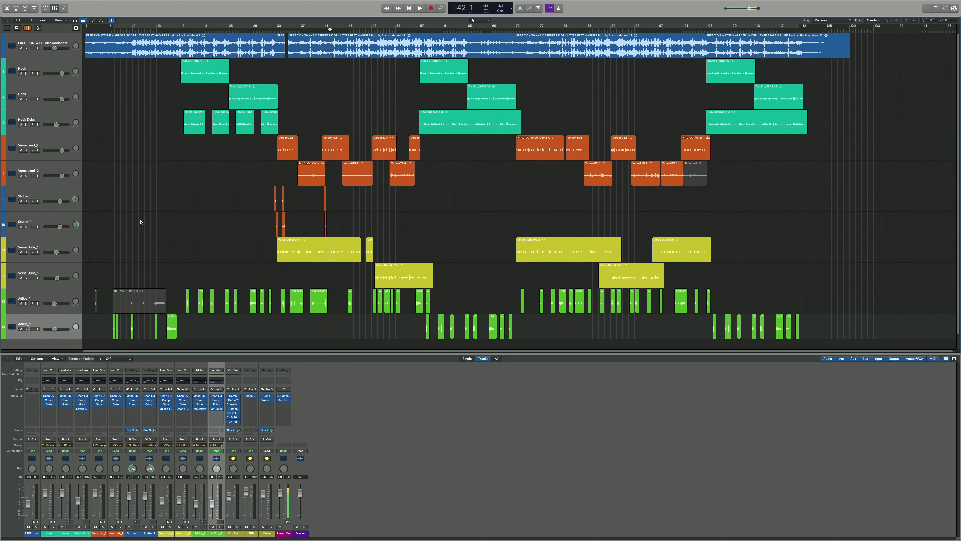
pyautogui.scroll(-1, 141, 222)
pyautogui.scroll(1, 182, 188)
# Set the grouped volume faders of both Hook channels to -1.1 dB after undoing the previous fader move
pyautogui.click(35, 67)
pyautogui.click(32, 91)
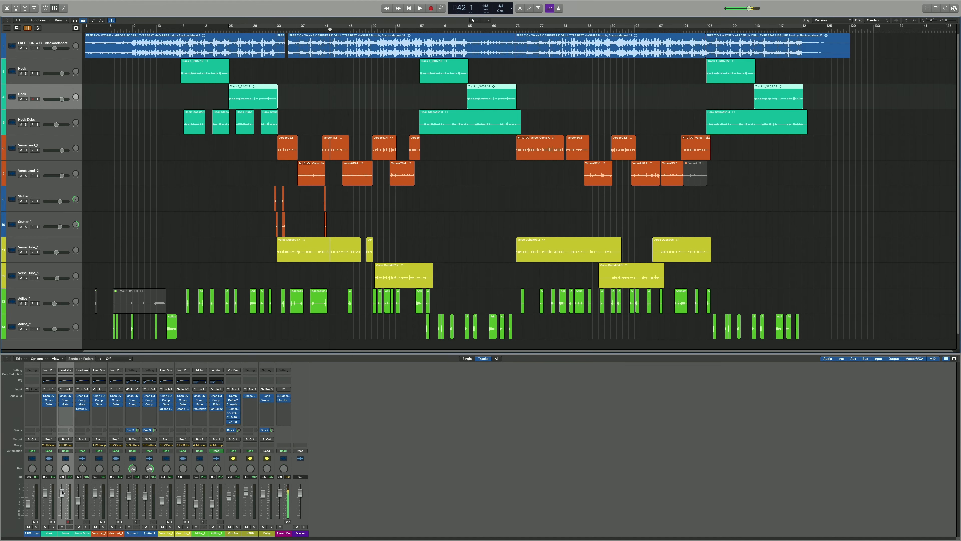
pyautogui.moveTo(62, 493); pyautogui.dragTo(62, 496)
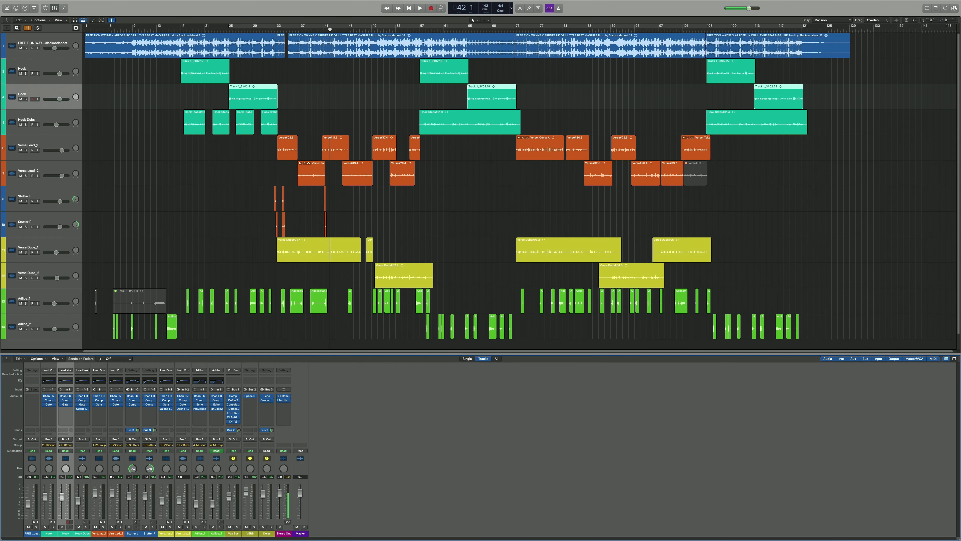
pyautogui.click(45, 499)
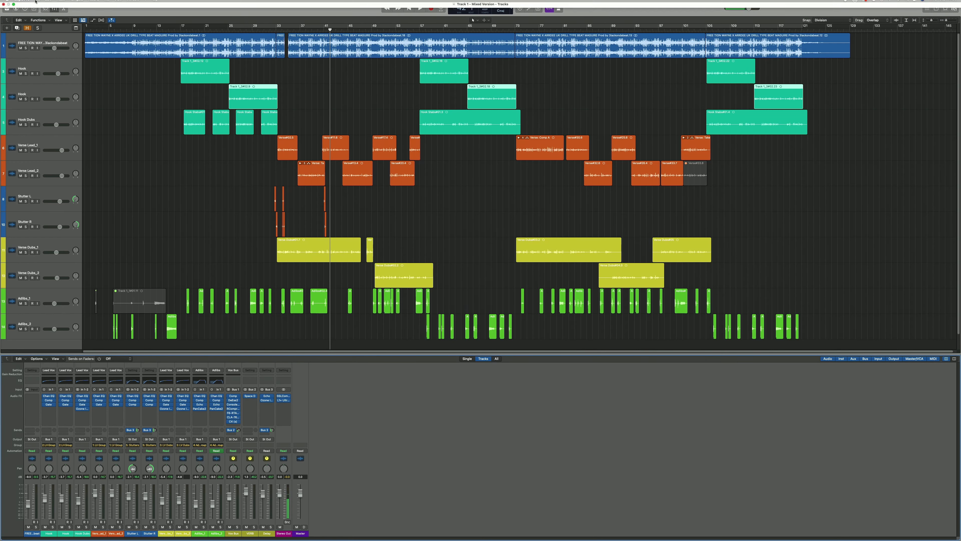
pyautogui.click(47, 3)
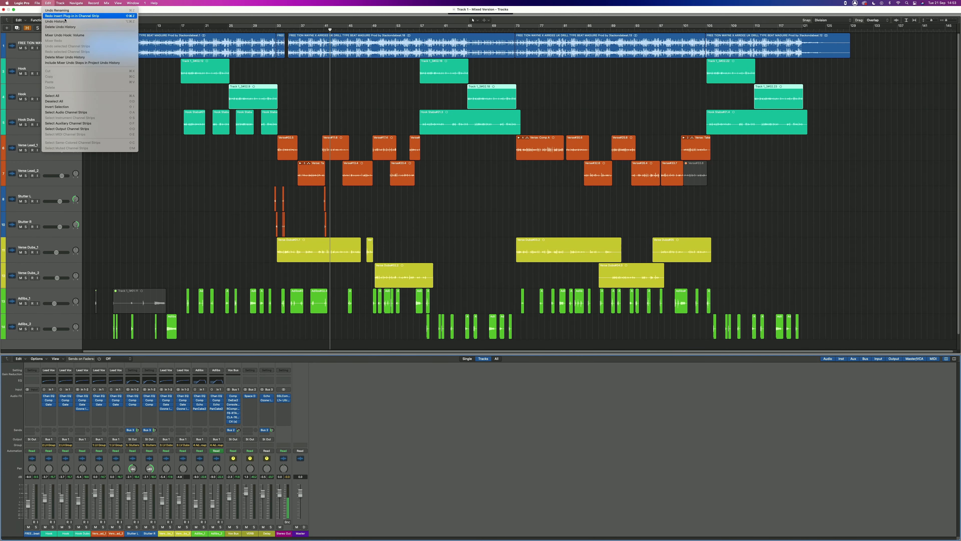
pyautogui.click(63, 16)
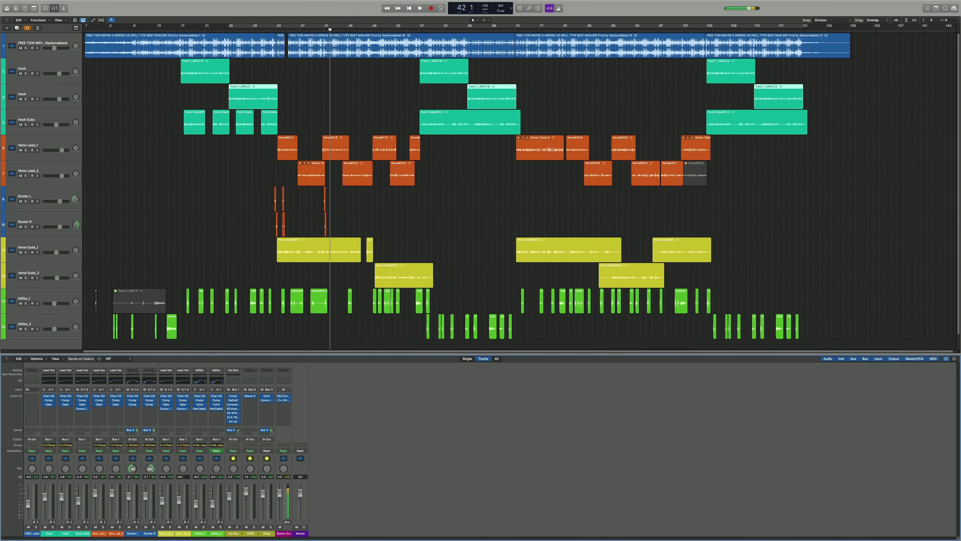
pyautogui.moveTo(61, 497); pyautogui.dragTo(61, 493)
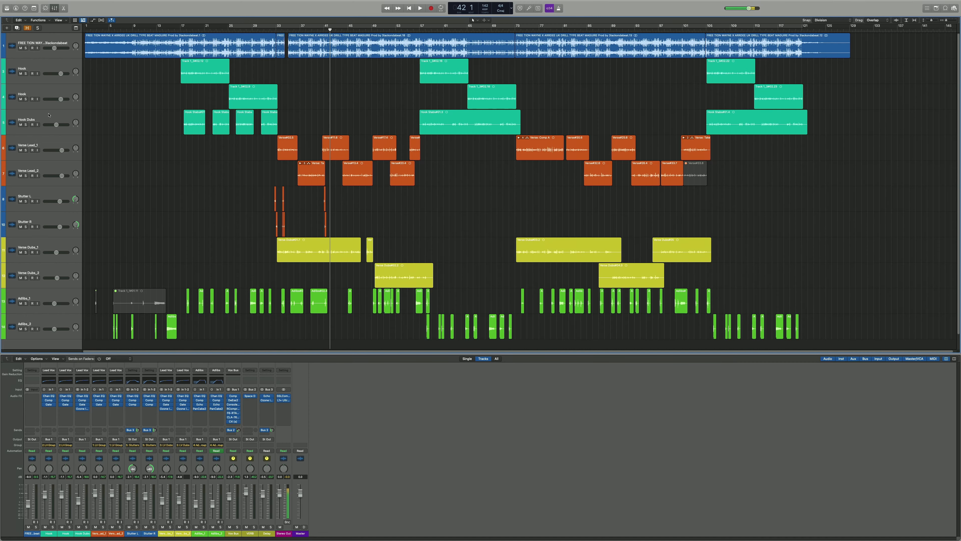
# Select every vocal track from the first Hook to AdLibs_2 and clear the region selection
pyautogui.click(44, 73)
pyautogui.scroll(-1, 48, 254)
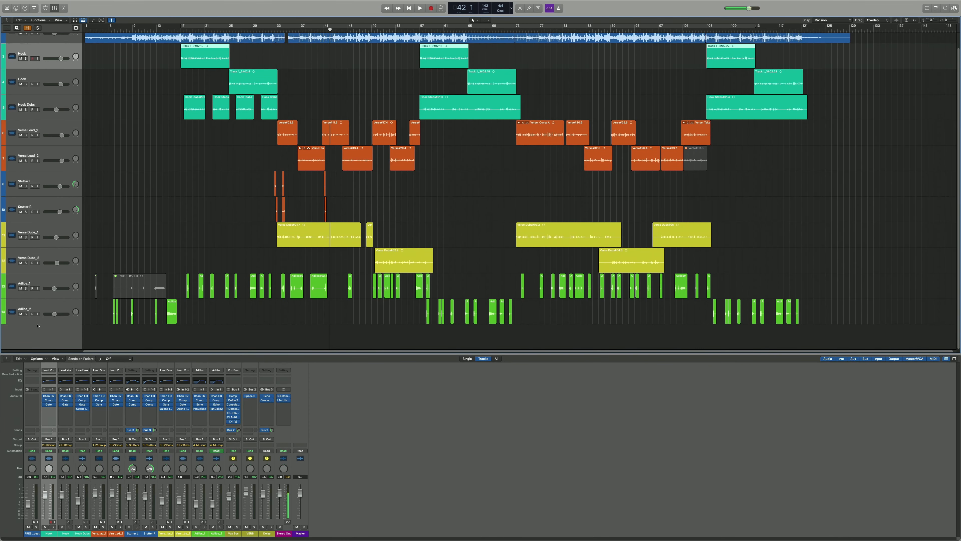
pyautogui.keyDown('shift'); pyautogui.click(54, 310); pyautogui.keyUp('shift')
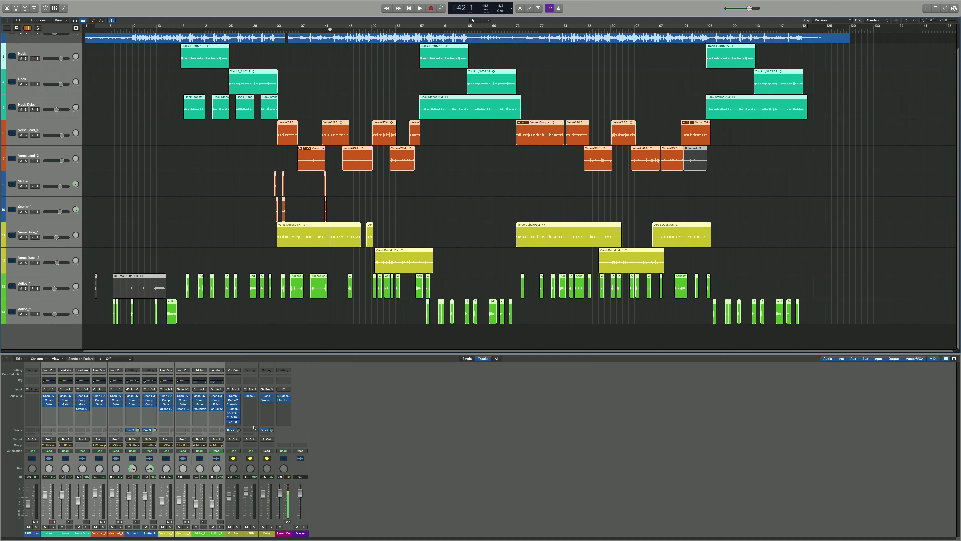
pyautogui.click(335, 442)
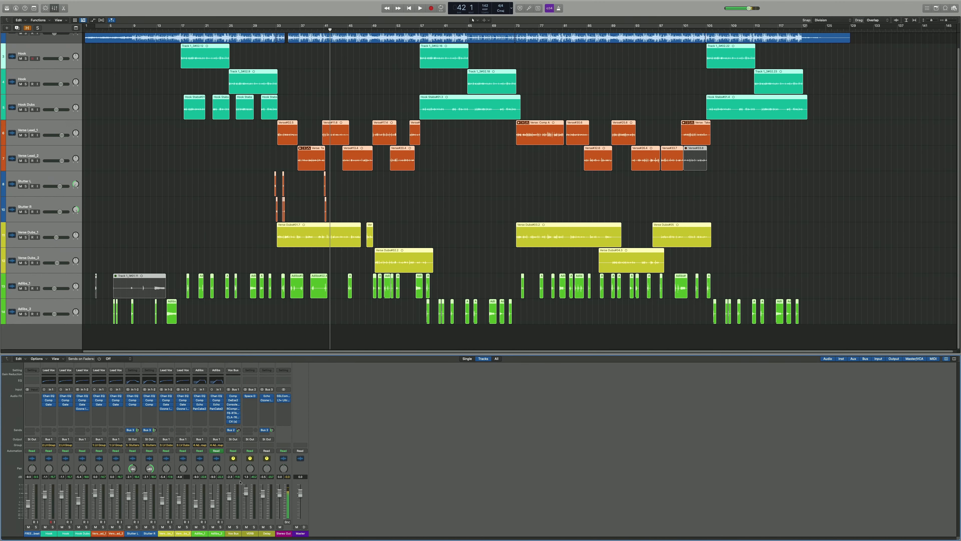
pyautogui.click(231, 208)
pyautogui.scroll(1, 126, 125)
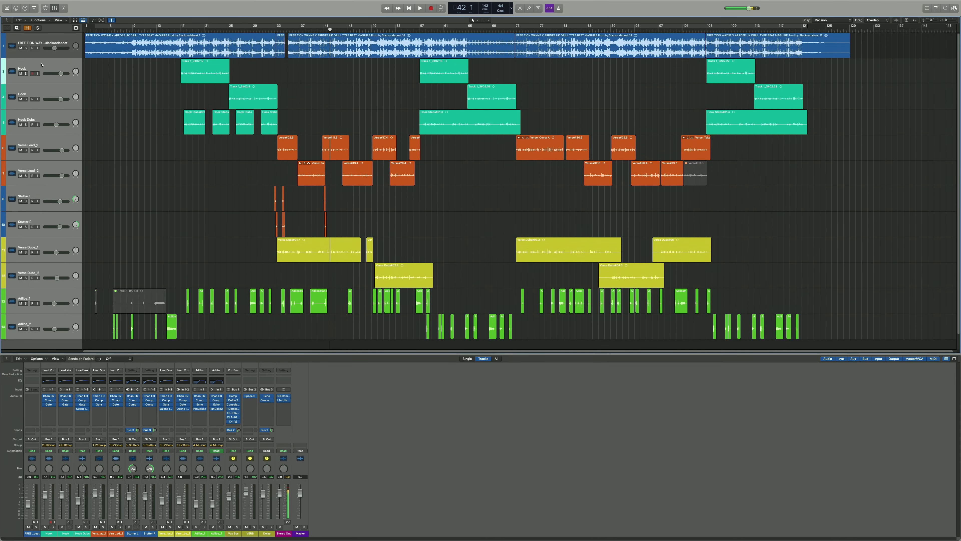
# Mute the beat track and play the vocals alone from bar 32, with the track heights reduced to show all tracks
pyautogui.click(20, 48)
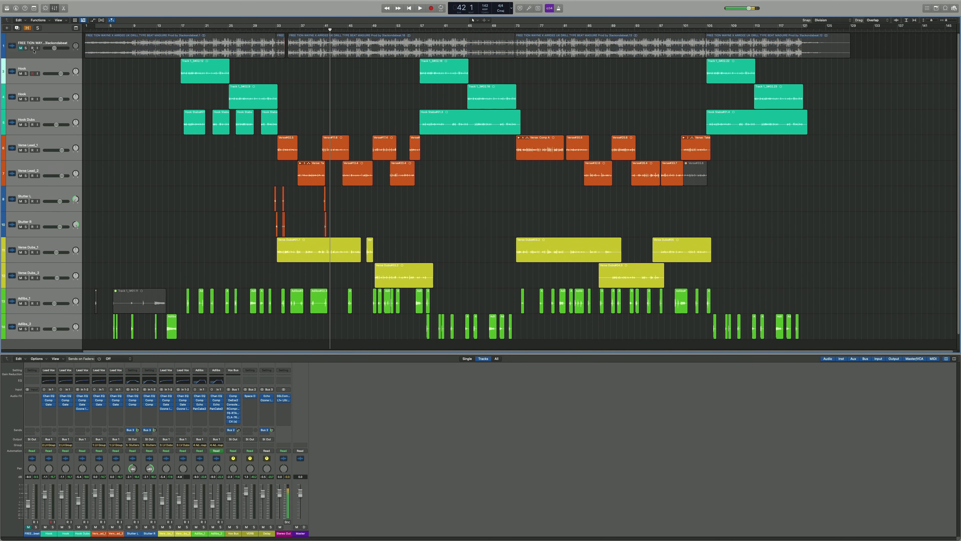
pyautogui.click(269, 29)
pyautogui.scroll(10, 299, 185)
pyautogui.scroll(-10, 298, 187)
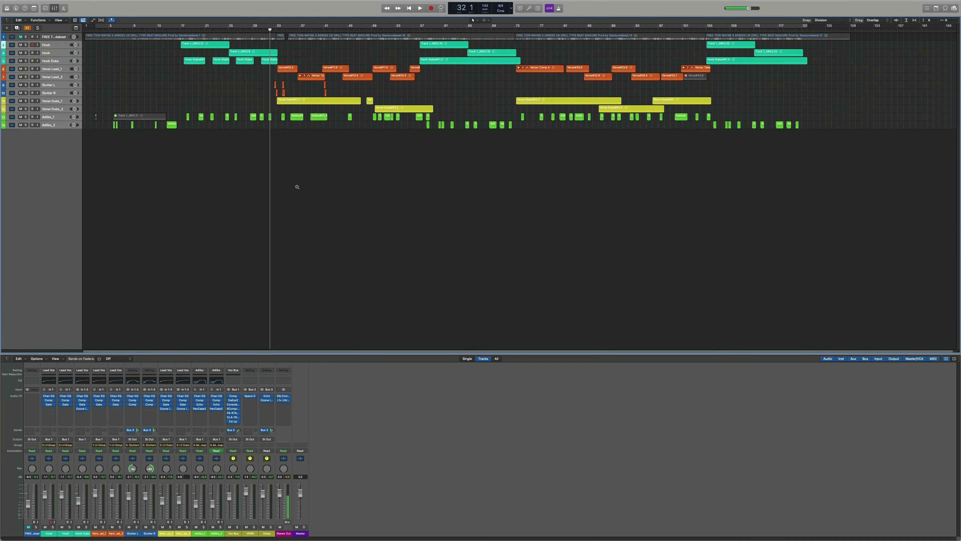
pyautogui.scroll(8, 298, 187)
pyautogui.scroll(-10, 297, 187)
pyautogui.scroll(5, 298, 187)
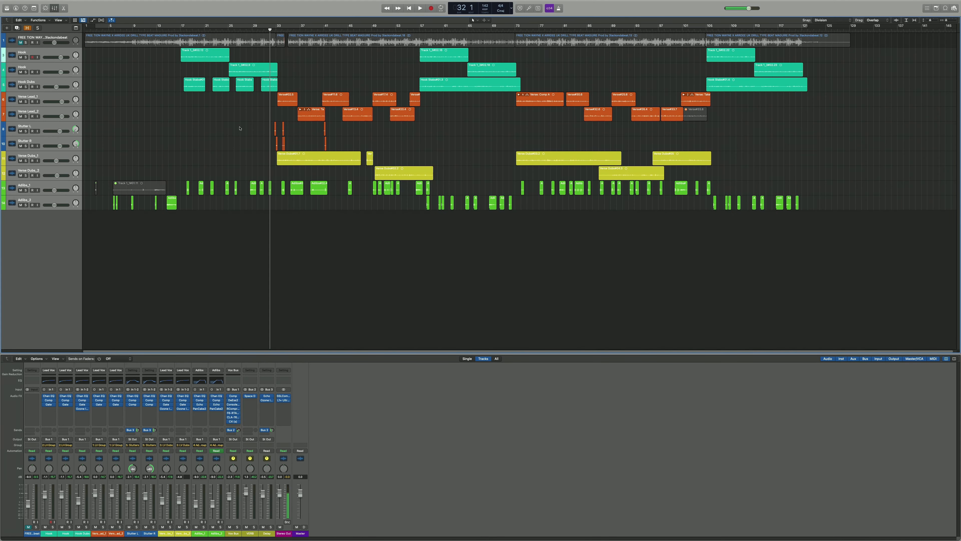
pyautogui.press('space')
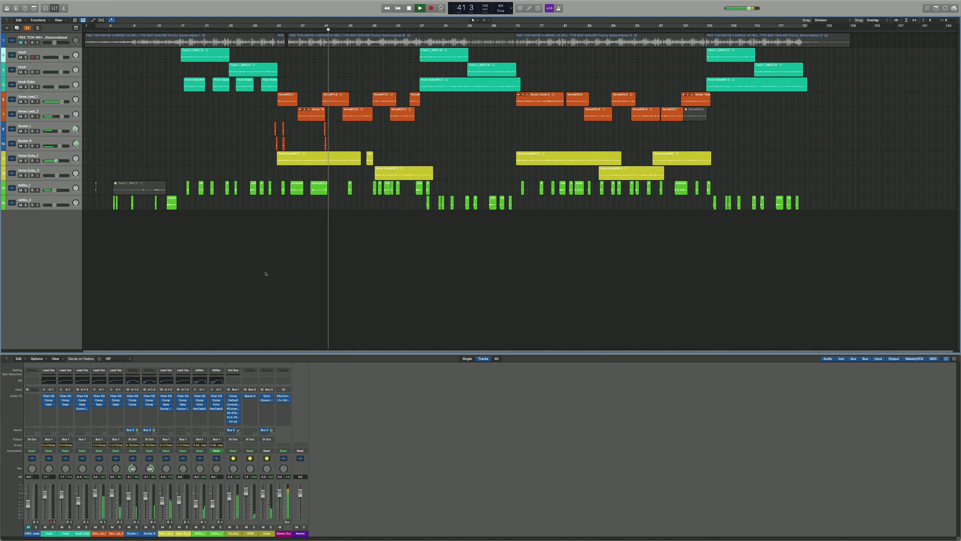
pyautogui.press('space')
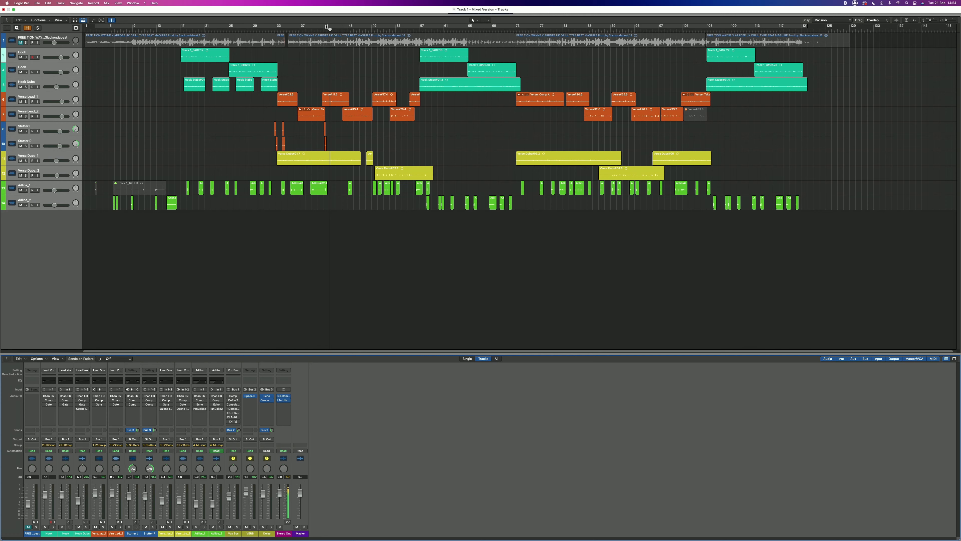
# Play the vocals from around bar 31 with the vocal channel and bus plug-ins bypassed, and stop playback
pyautogui.doubleClick(264, 30)
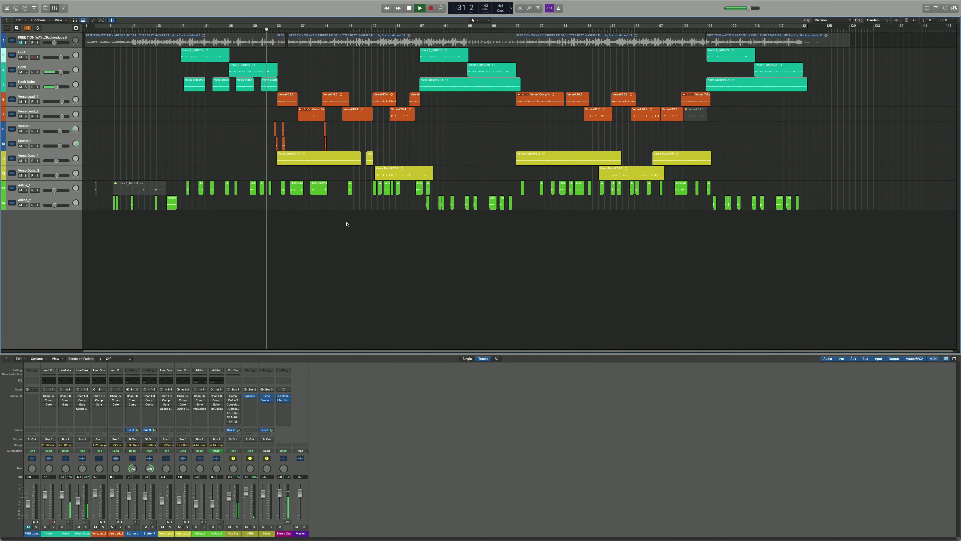
pyautogui.press('space')
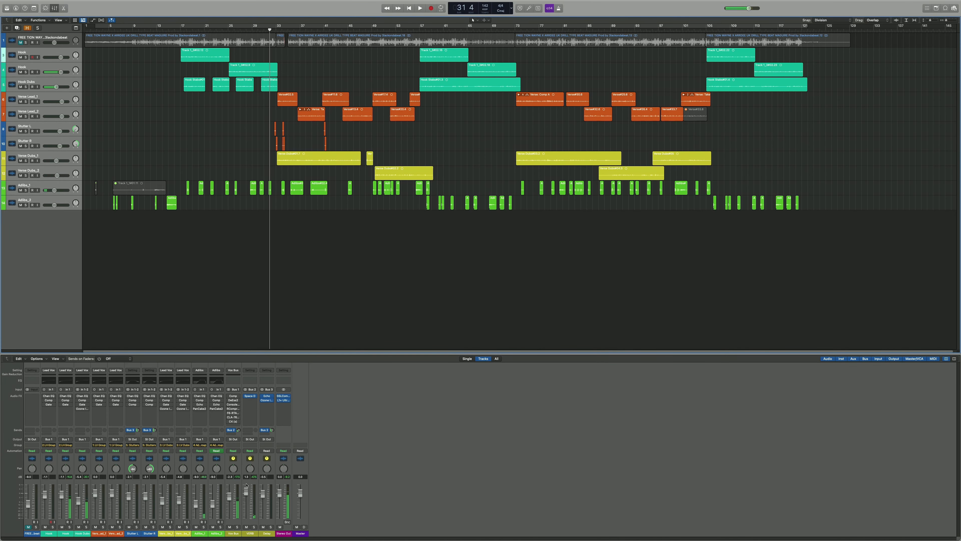
# Mute the VERB and Delay channels and play the completely dry vocals from around bar 31, stopping near bar 38
pyautogui.click(246, 526)
pyautogui.click(264, 527)
pyautogui.press('space')
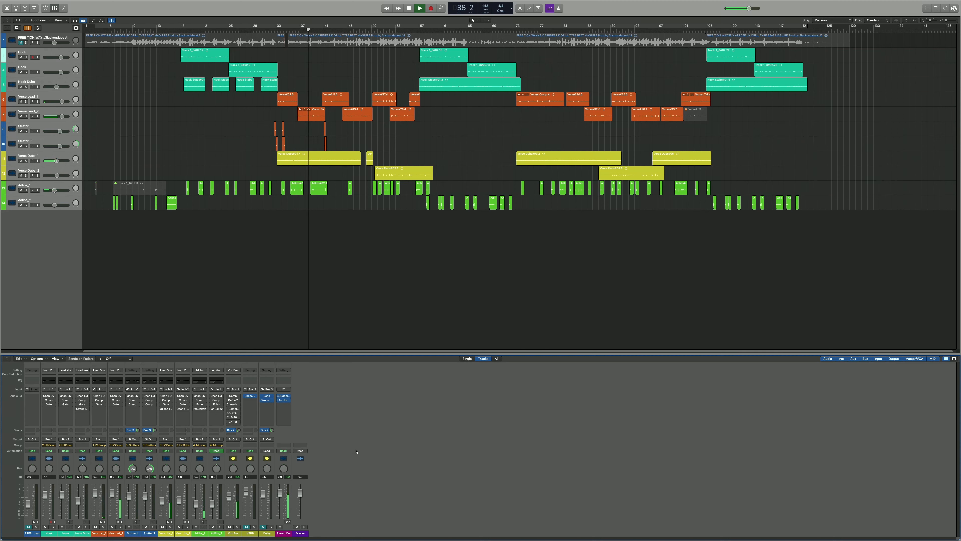
pyautogui.press('space')
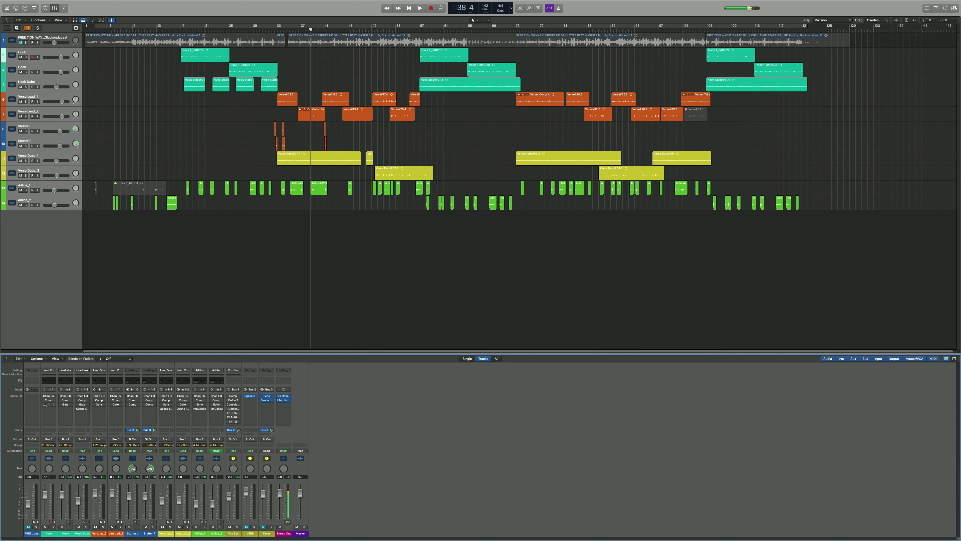
# Play the vocals from bar 31 with the vocal channel and bus plug-ins switched back on, and stop playback
pyautogui.press('space')
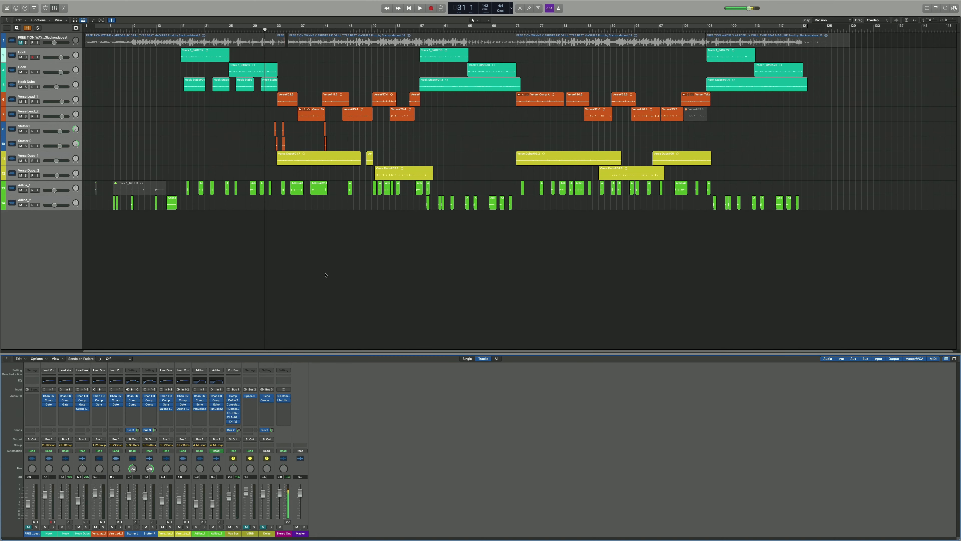
pyautogui.press('space')
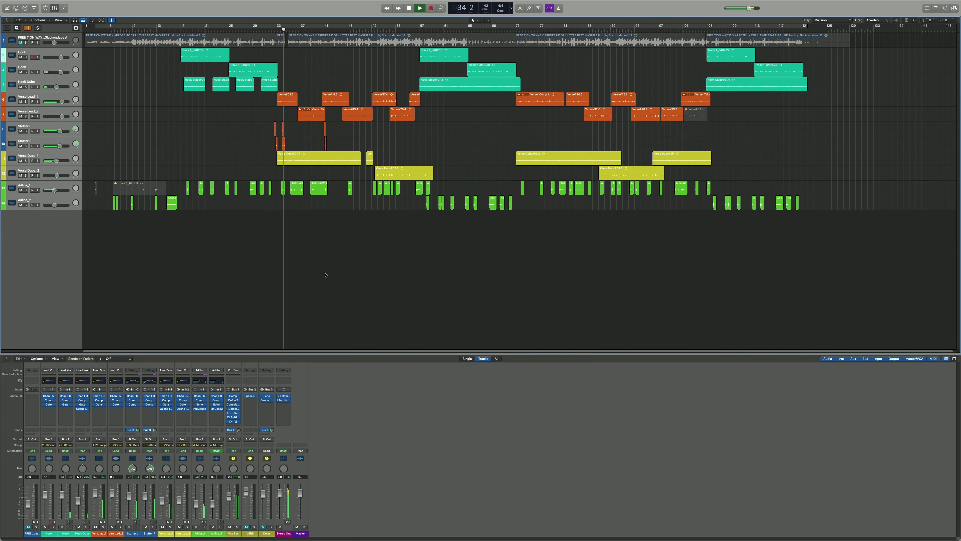
pyautogui.press('space')
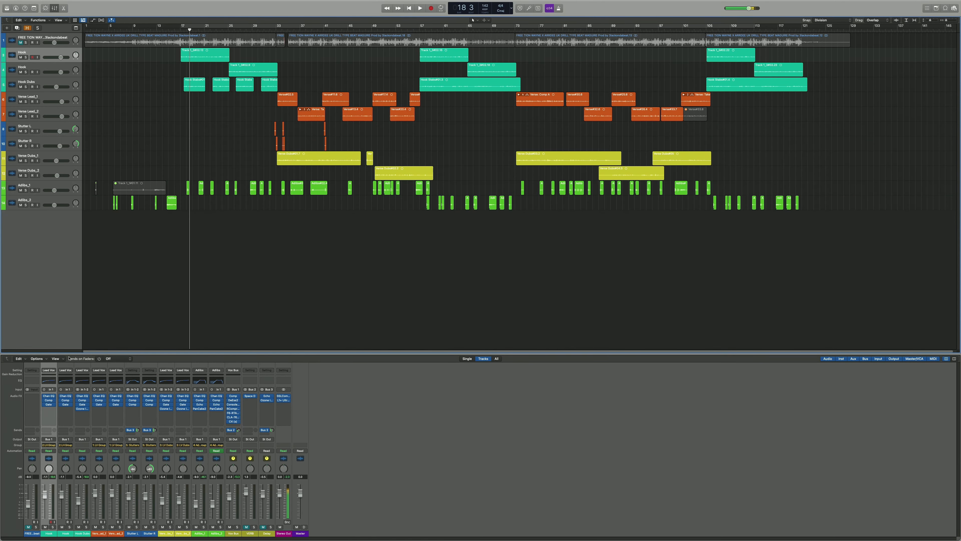
# Open the Channel EQ of the first Hook track, audition the track soloed around bar 18, and clear the solo
pyautogui.click(50, 396)
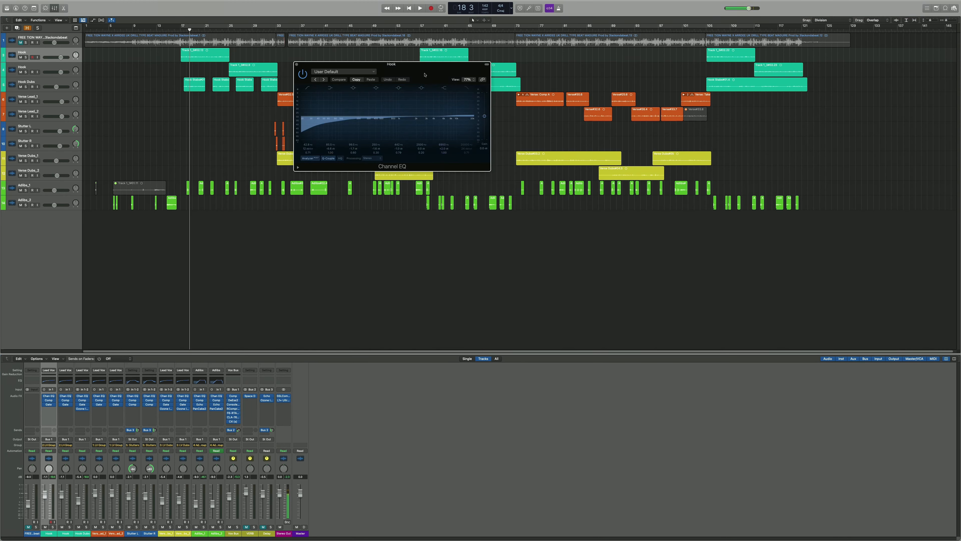
pyautogui.moveTo(424, 74); pyautogui.dragTo(469, 79)
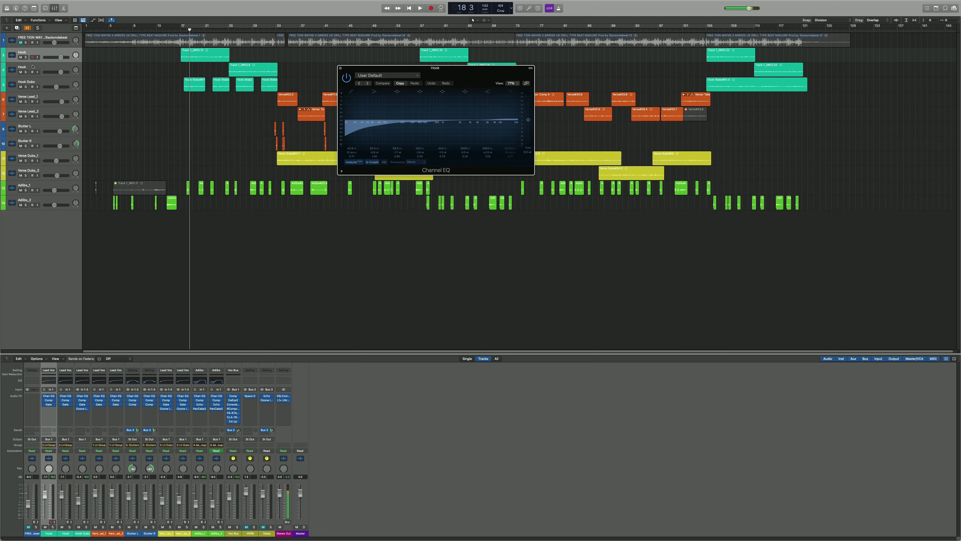
pyautogui.click(26, 57)
pyautogui.press('space')
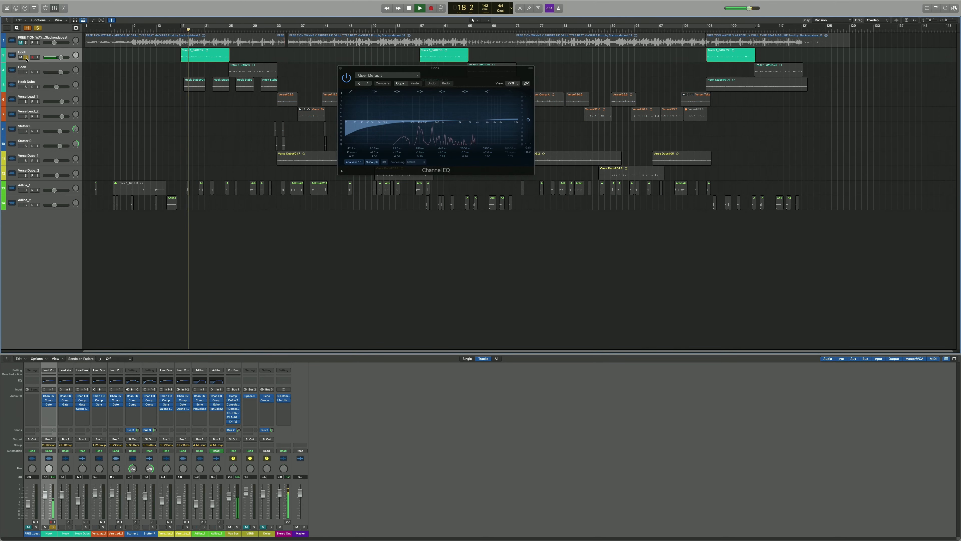
pyautogui.click(26, 57)
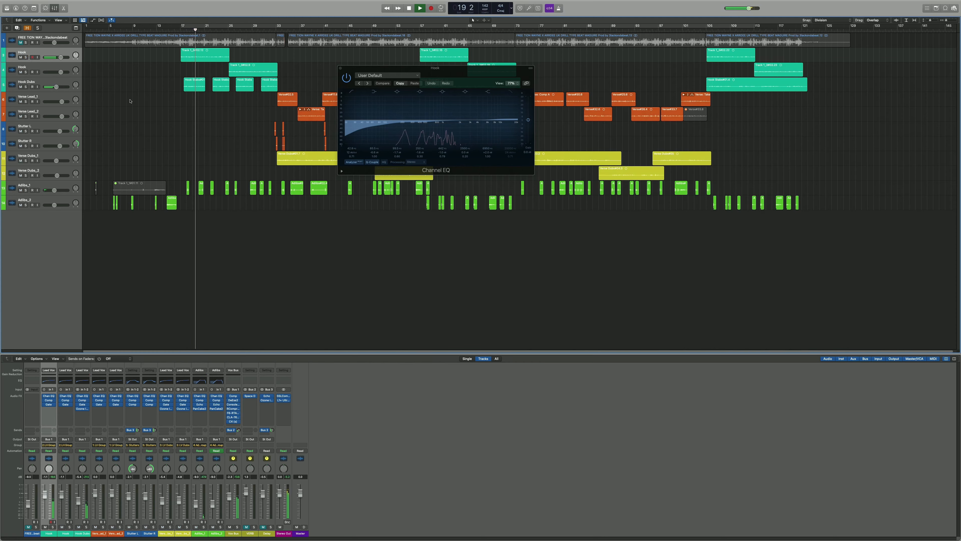
pyautogui.press('space')
# Open the first Hook track's Compressor beside its EQ, play the hook through it, and close both plug-in windows
pyautogui.click(49, 400)
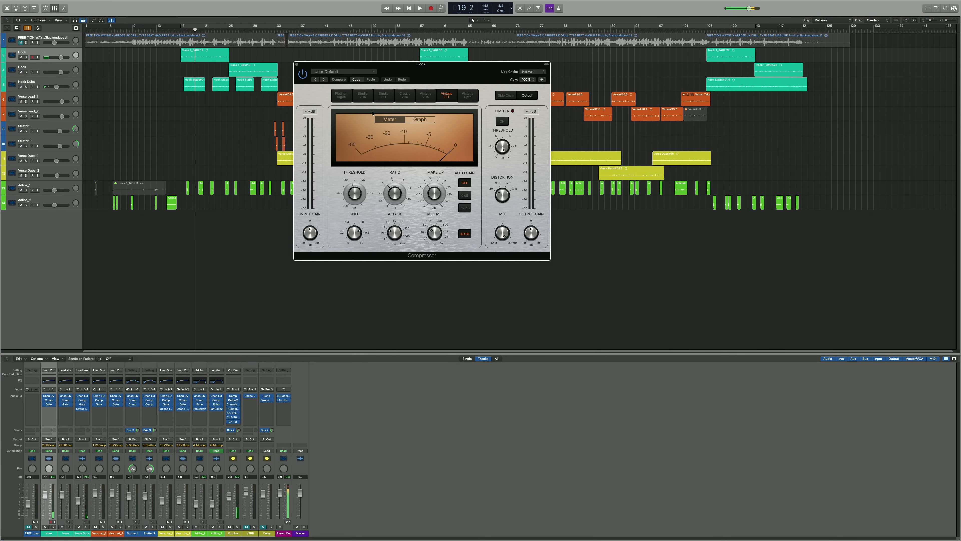
pyautogui.moveTo(401, 76); pyautogui.dragTo(615, 95)
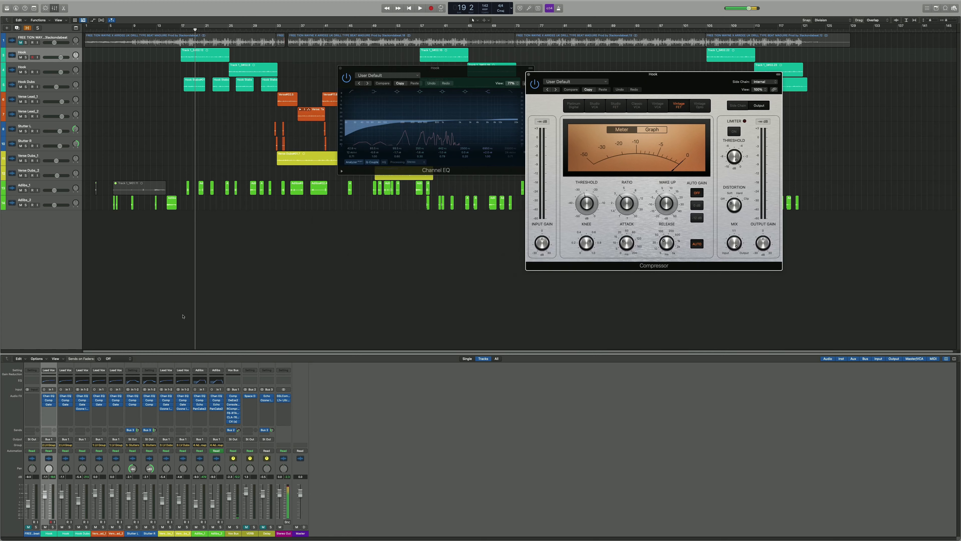
pyautogui.moveTo(462, 69); pyautogui.dragTo(412, 77)
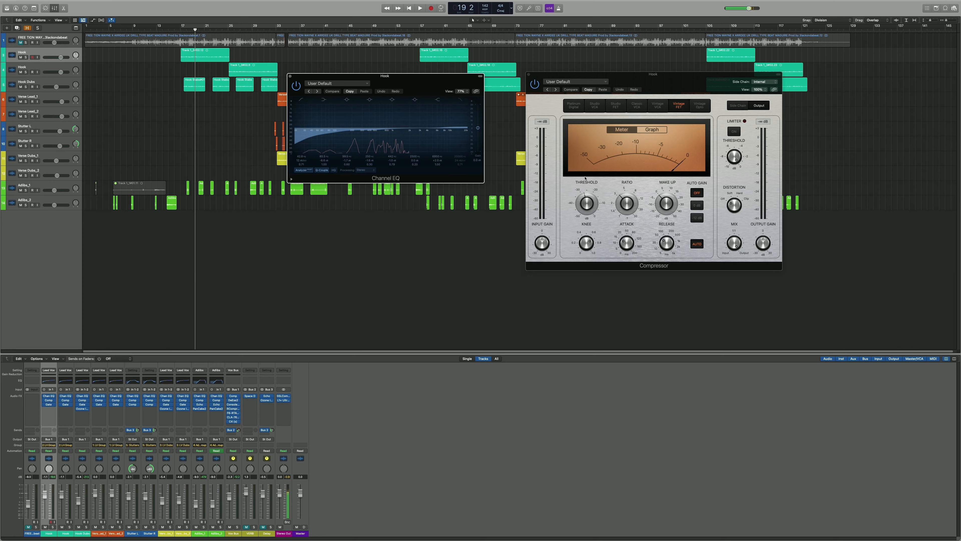
pyautogui.moveTo(637, 96); pyautogui.dragTo(629, 91)
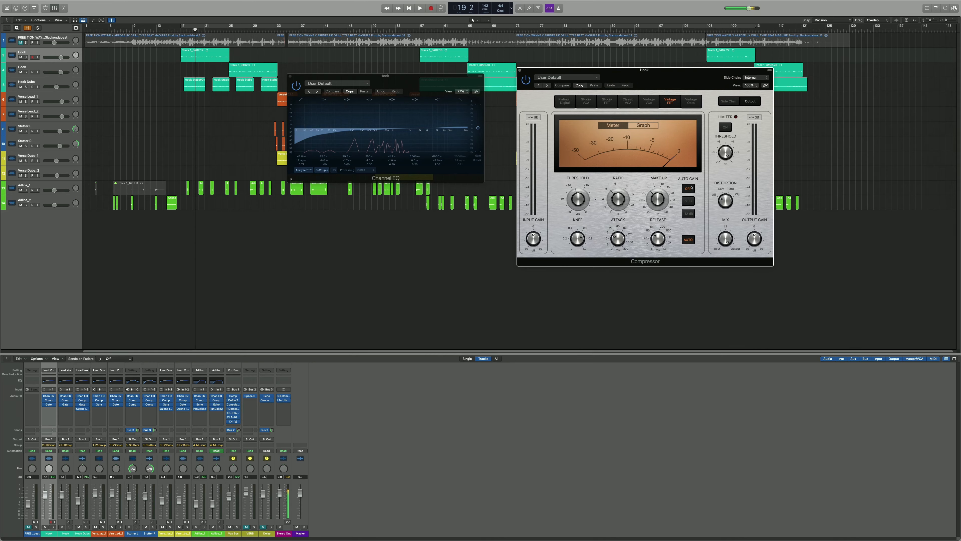
pyautogui.moveTo(594, 203)
pyautogui.press('space')
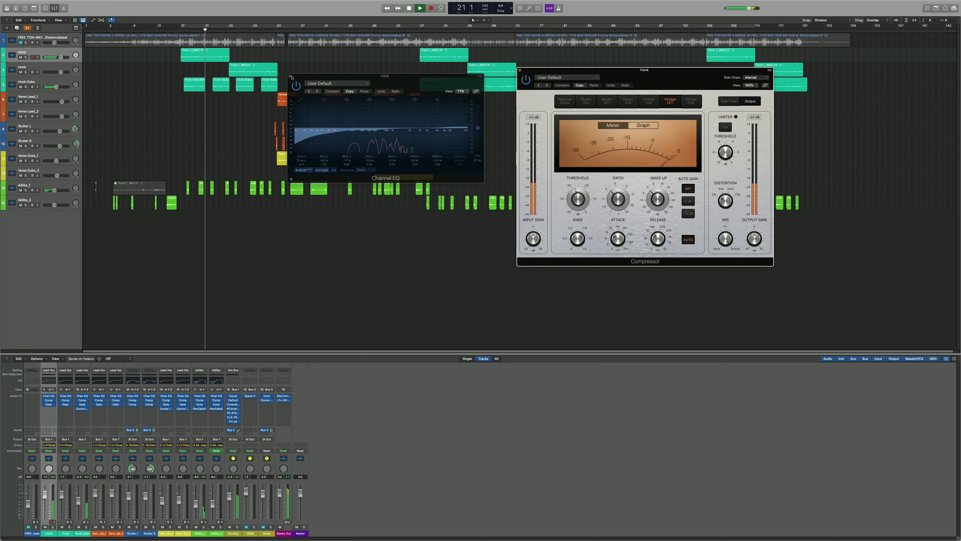
pyautogui.click(290, 76)
pyautogui.press('space')
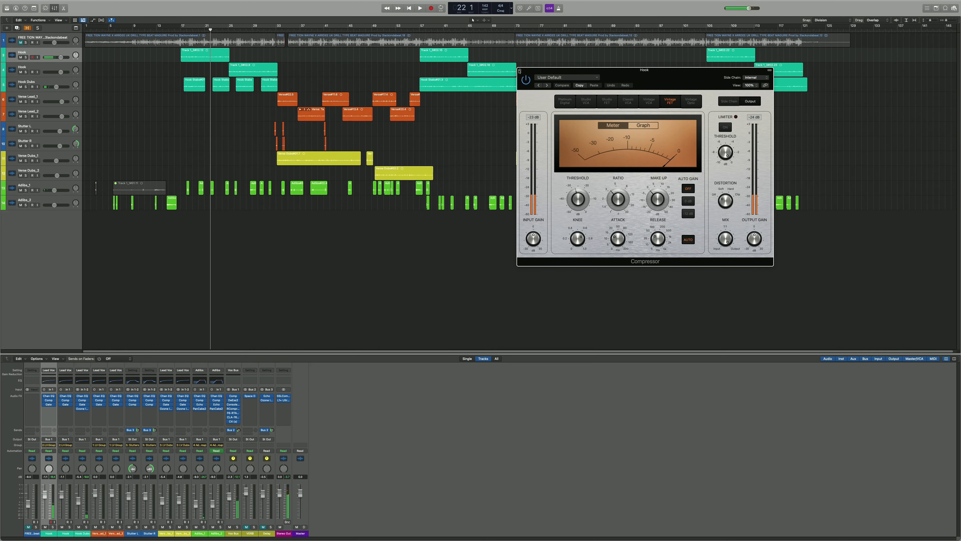
pyautogui.click(519, 71)
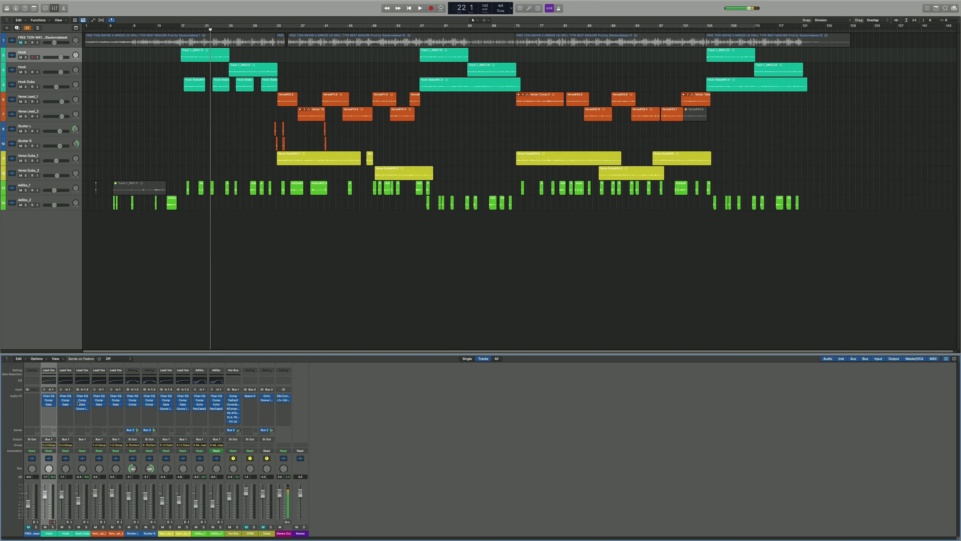
# View the Channel EQ of Verse Lead_1, then audition its Compressor during playback from bar 33 and close it
pyautogui.click(99, 397)
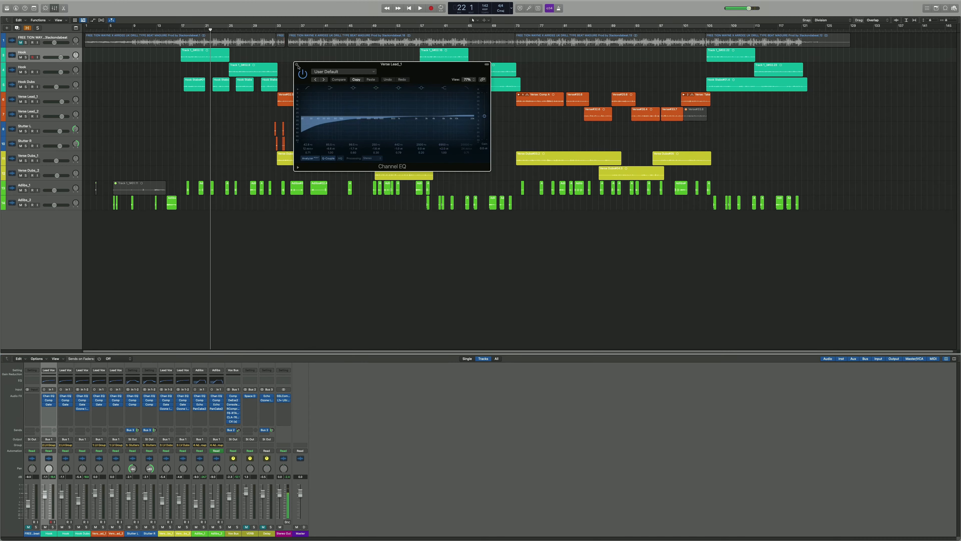
pyautogui.click(297, 65)
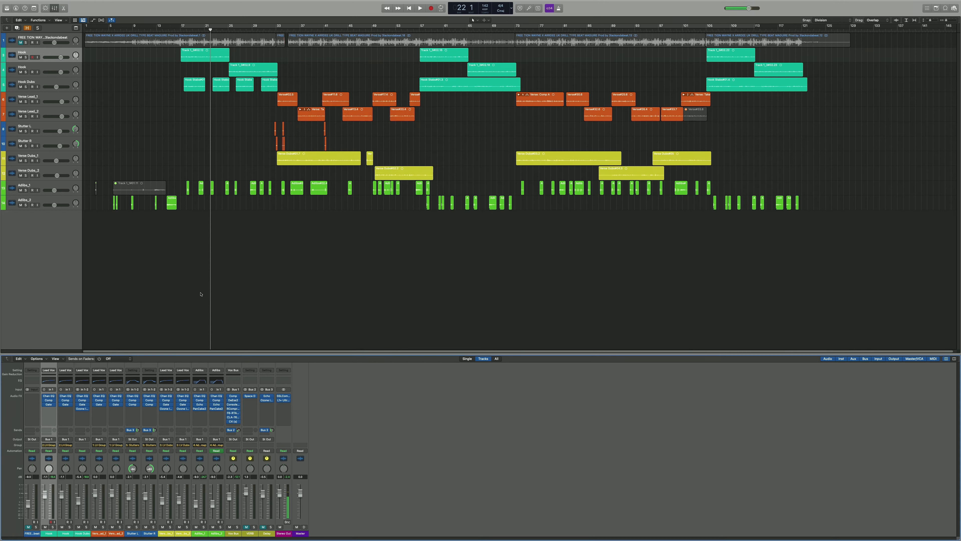
pyautogui.click(99, 400)
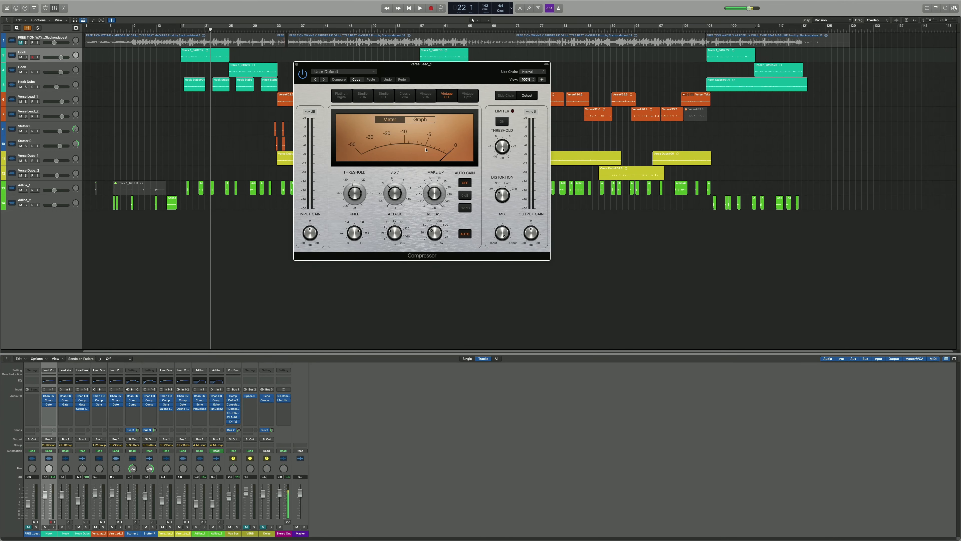
pyautogui.press('space')
pyautogui.moveTo(314, 65); pyautogui.dragTo(448, 78)
pyautogui.press('space')
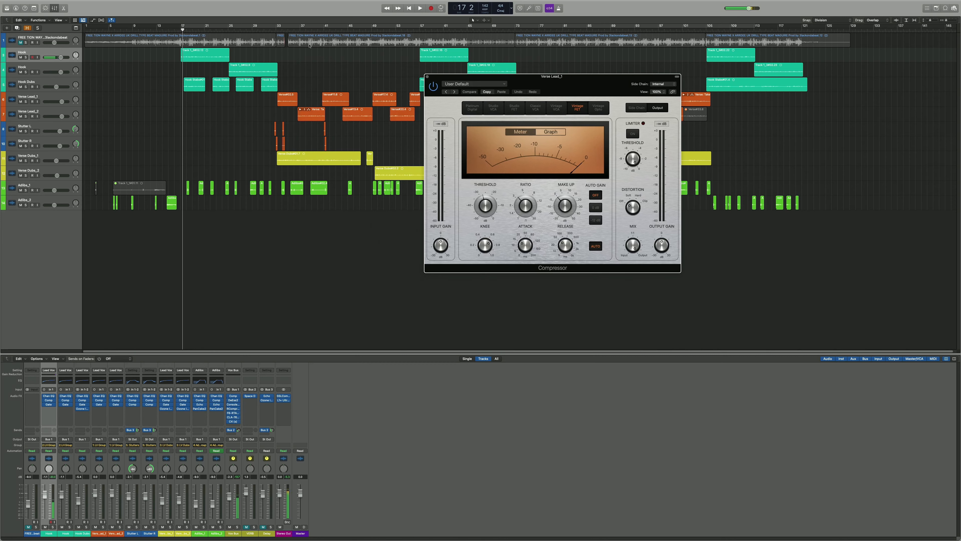
pyautogui.click(277, 32)
pyautogui.press('space')
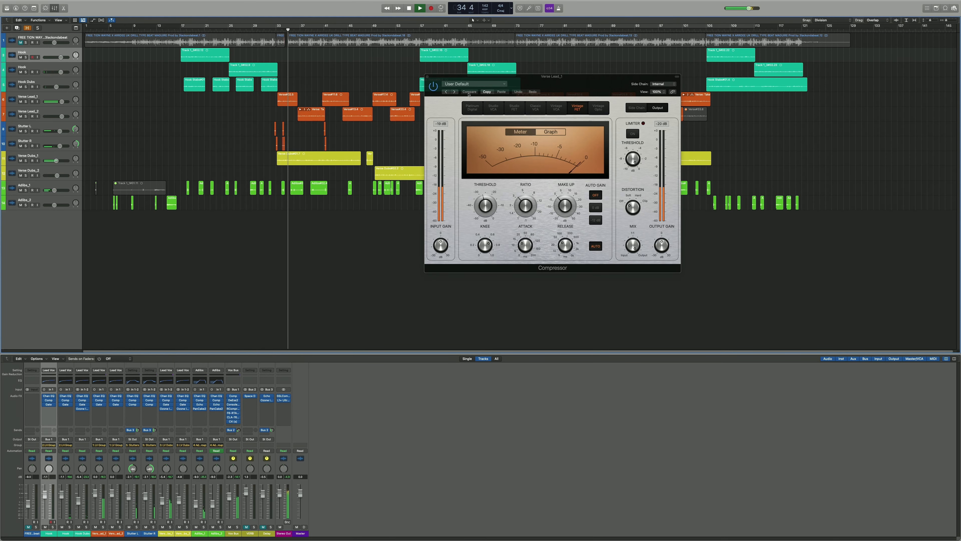
pyautogui.click(427, 77)
pyautogui.press('space')
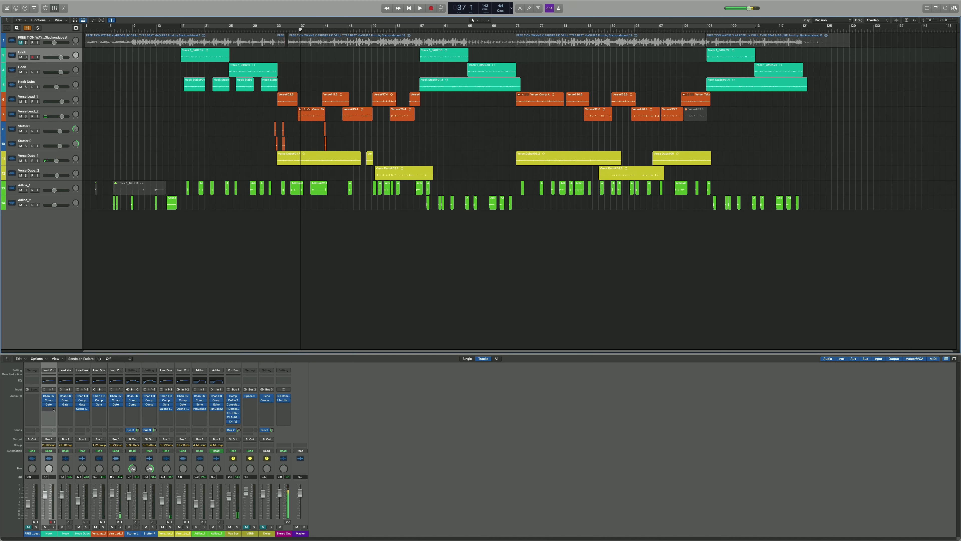
# Open Stutter L's Channel EQ and zoom the arrangement in on the stutter regions around bars 32 to 34 during playback
pyautogui.moveTo(51, 401)
pyautogui.click(132, 380)
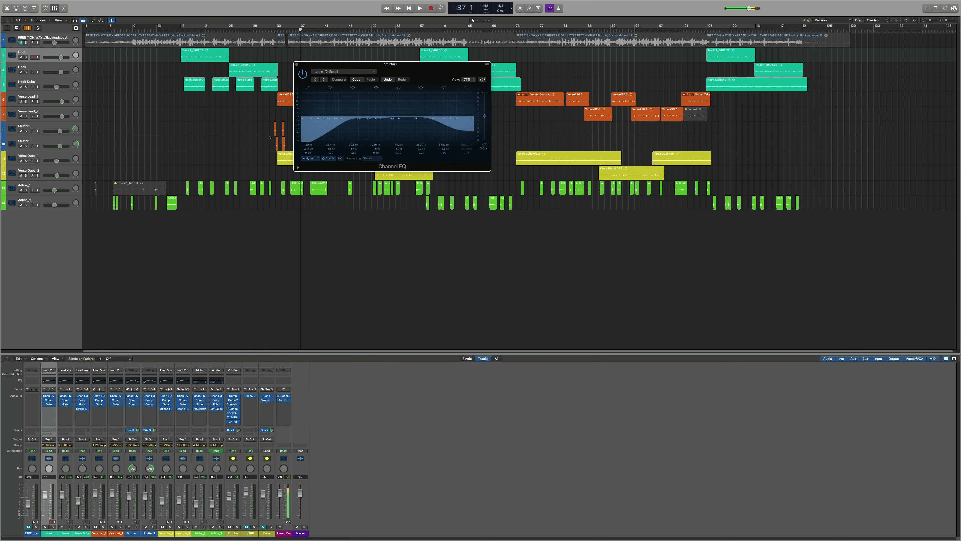
pyautogui.moveTo(344, 65); pyautogui.dragTo(472, 68)
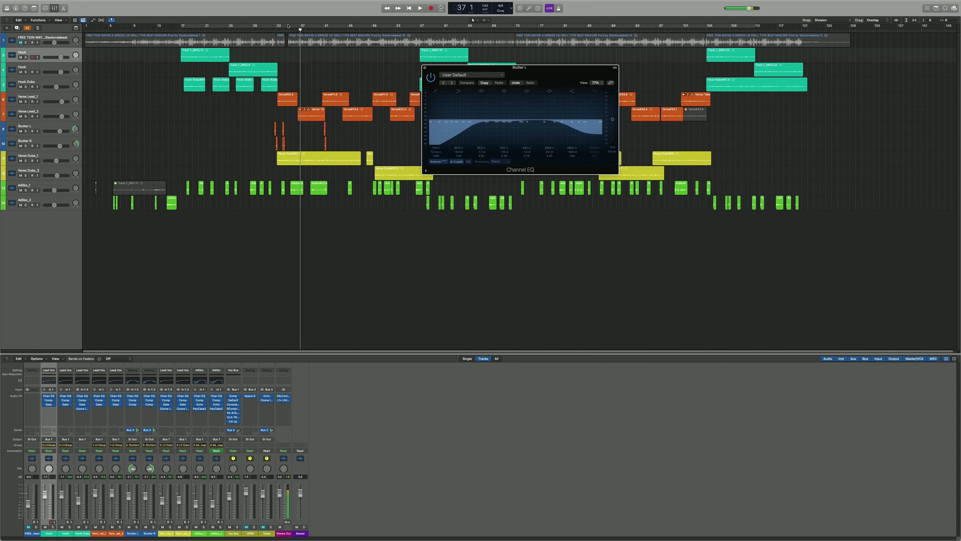
pyautogui.doubleClick(268, 32)
pyautogui.scroll(10, 291, 111)
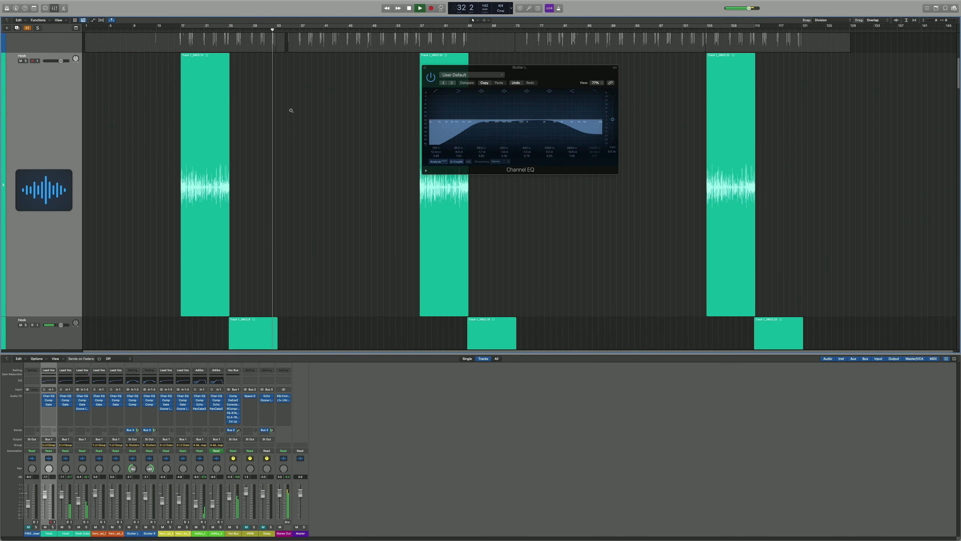
pyautogui.scroll(-12, 291, 112)
pyautogui.scroll(3, 291, 111)
pyautogui.scroll(8, 291, 112)
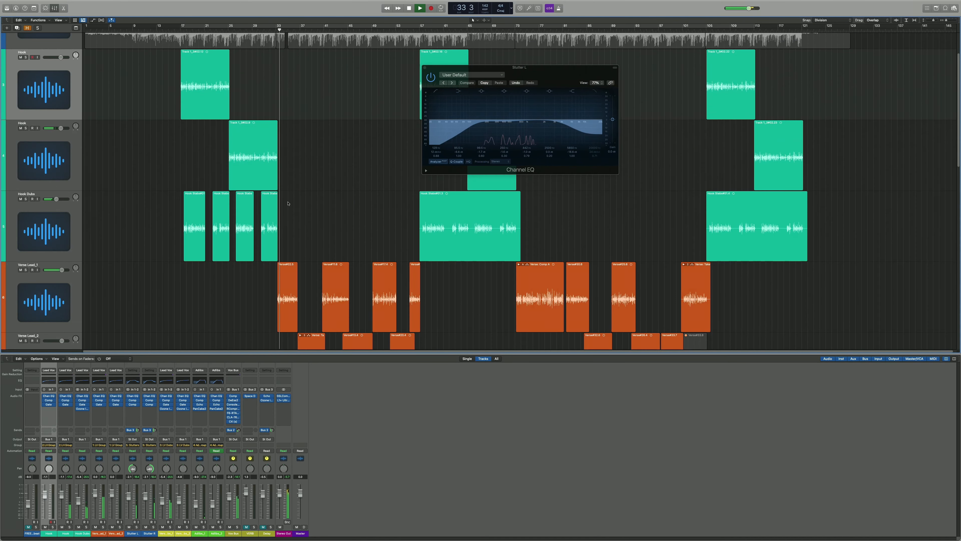
pyautogui.scroll(-10, 288, 205)
pyautogui.moveTo(261, 172); pyautogui.dragTo(317, 206)
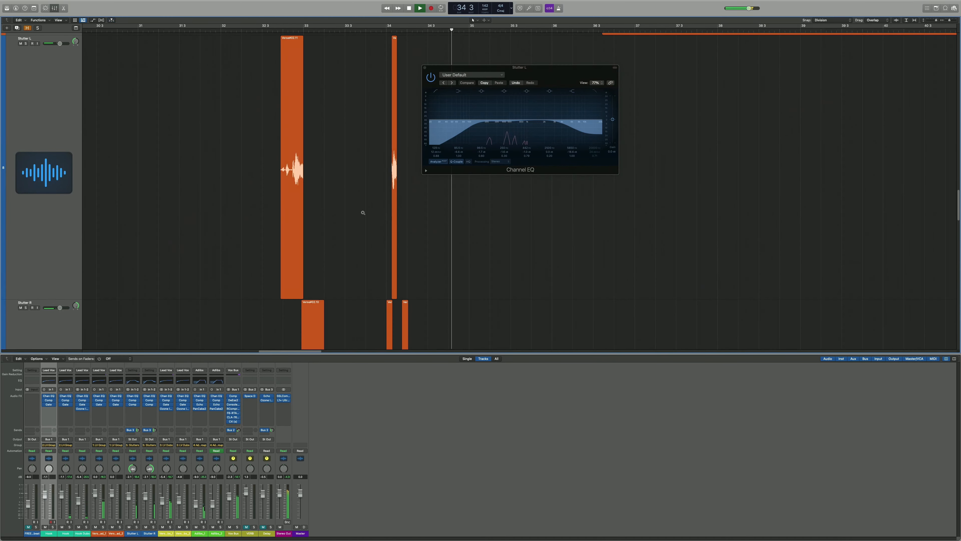
pyautogui.moveTo(936, 20); pyautogui.dragTo(931, 20)
pyautogui.press('space')
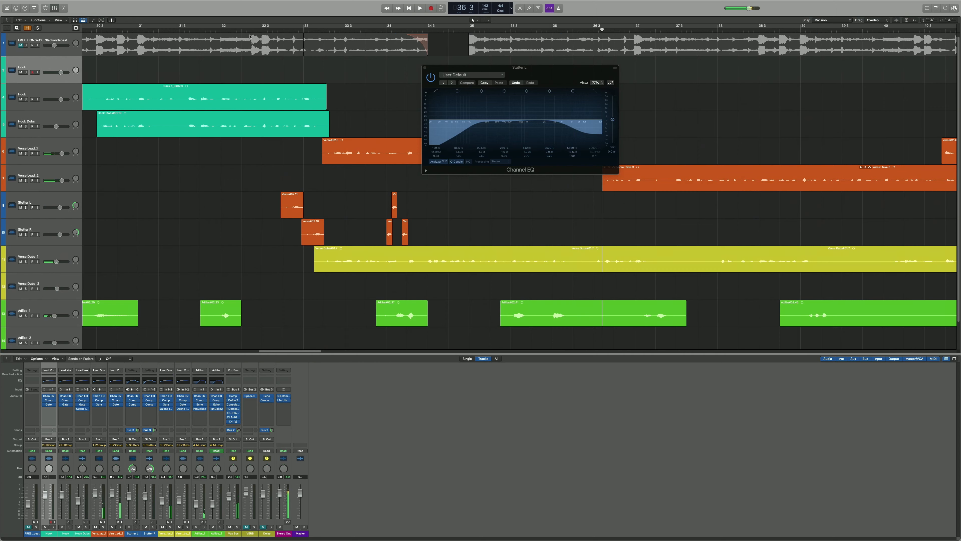
# Place the Stutter L EQ window clear of the stutter regions and play them from bar 32
pyautogui.click(243, 30)
pyautogui.moveTo(521, 76); pyautogui.dragTo(690, 112)
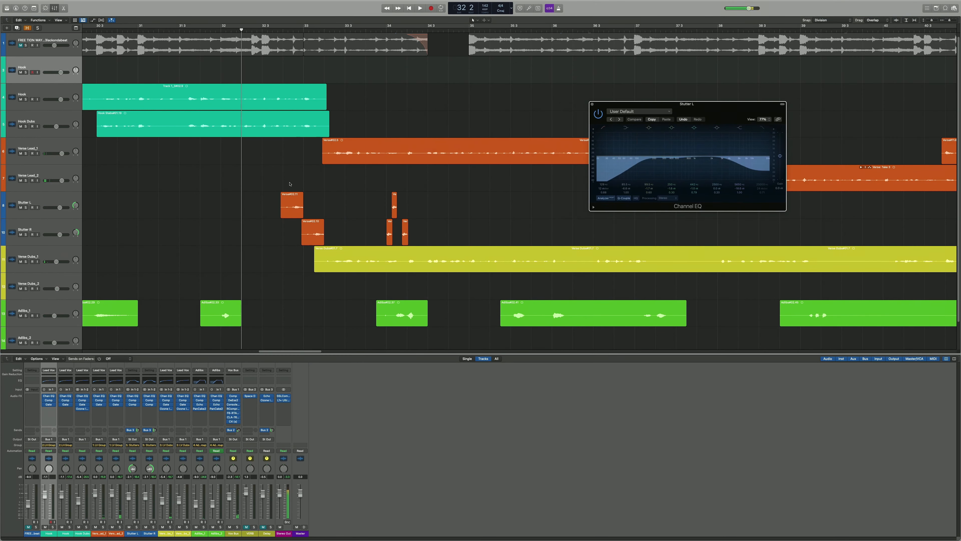
pyautogui.press('space')
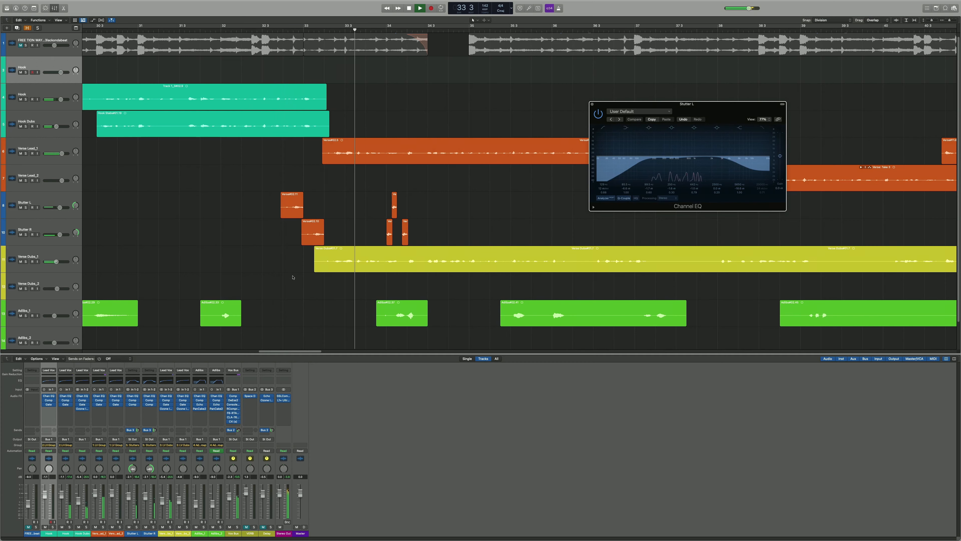
pyautogui.press('space')
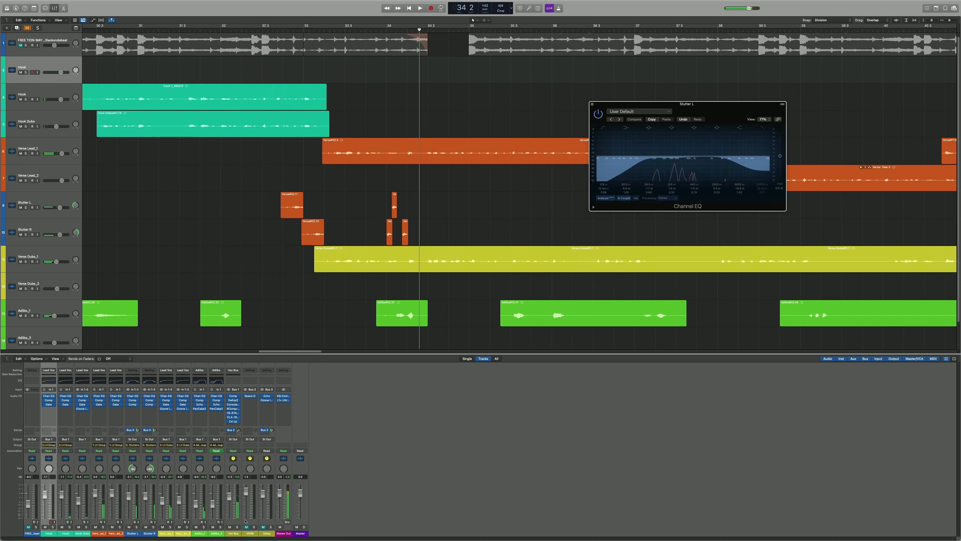
# Unmute the VERB and Delay channels, play on briefly from bar 34, and close the Stutter L EQ
pyautogui.click(246, 527)
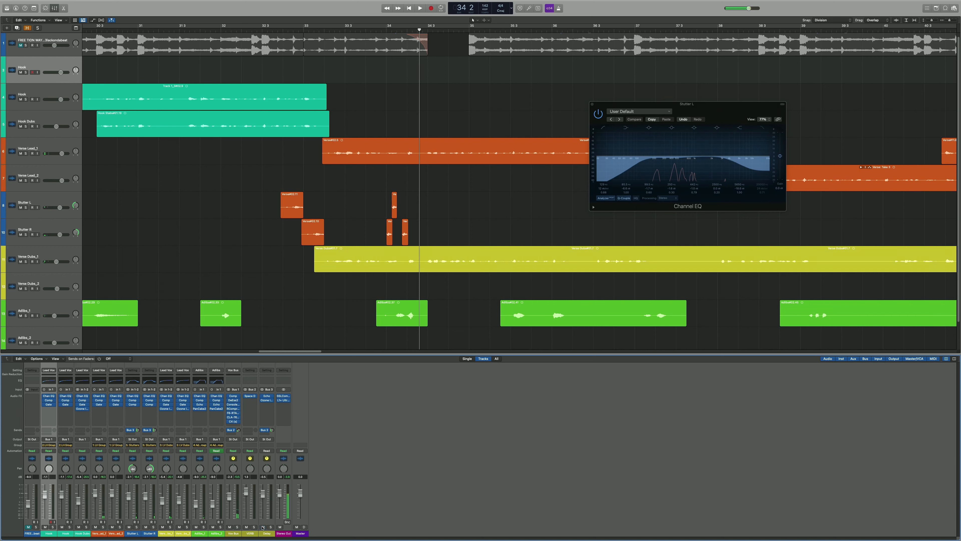
pyautogui.press('space')
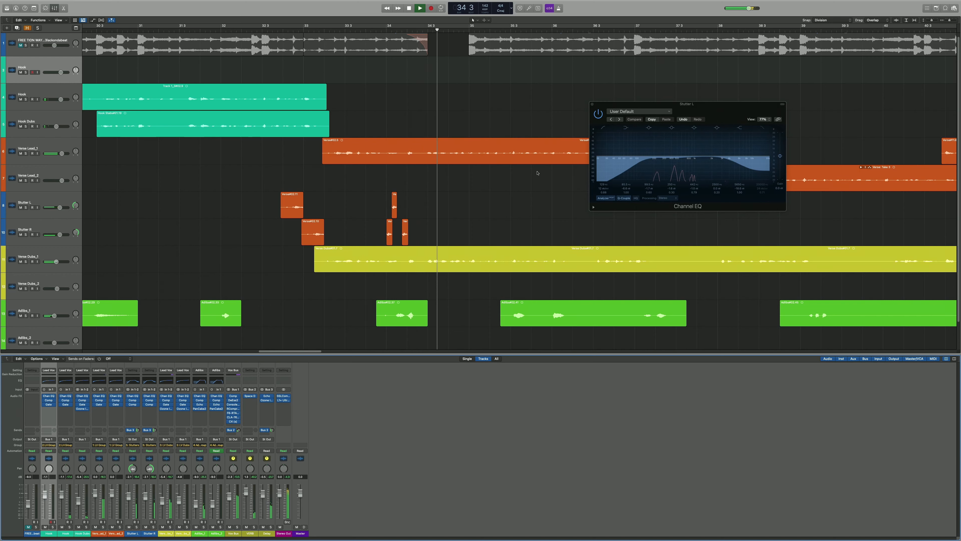
pyautogui.press('space')
pyautogui.click(593, 104)
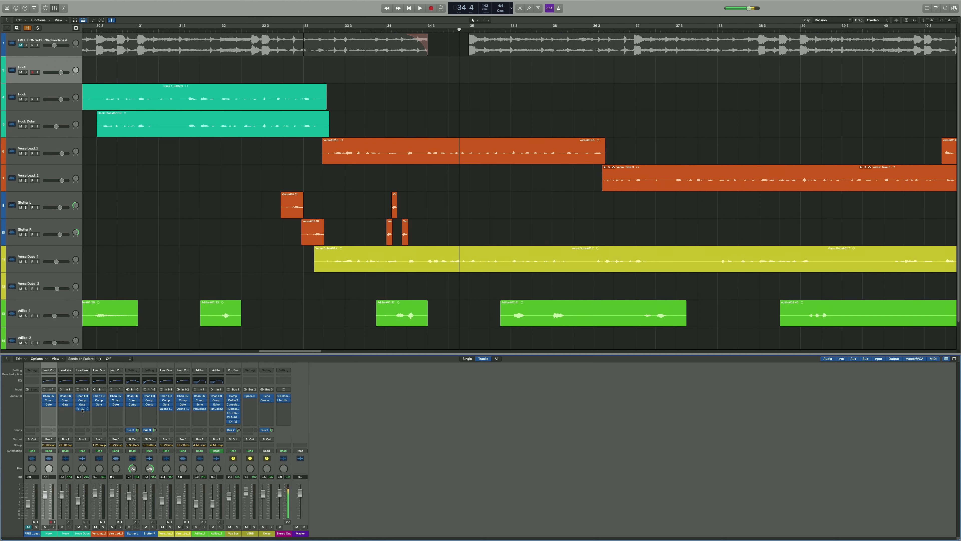
# Open the Ozone Imager 2 of Hook Dubs, place it clear of the hook regions, and briefly view the track's Noise Gate
pyautogui.click(82, 409)
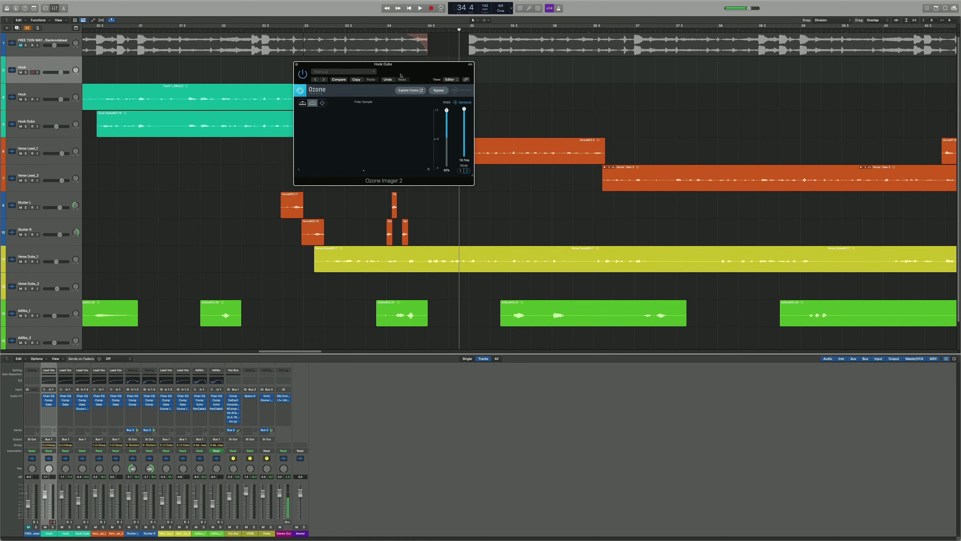
pyautogui.moveTo(401, 75); pyautogui.dragTo(478, 126)
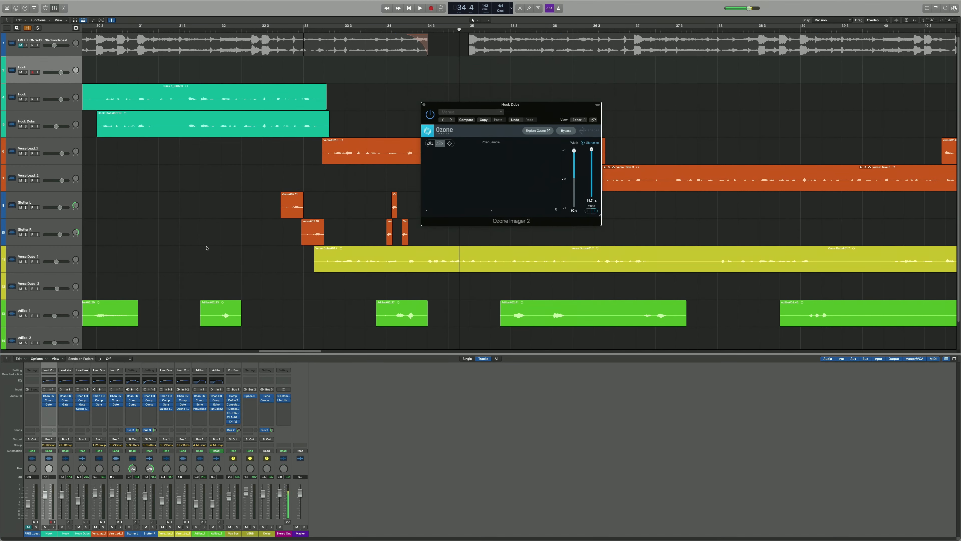
pyautogui.click(83, 404)
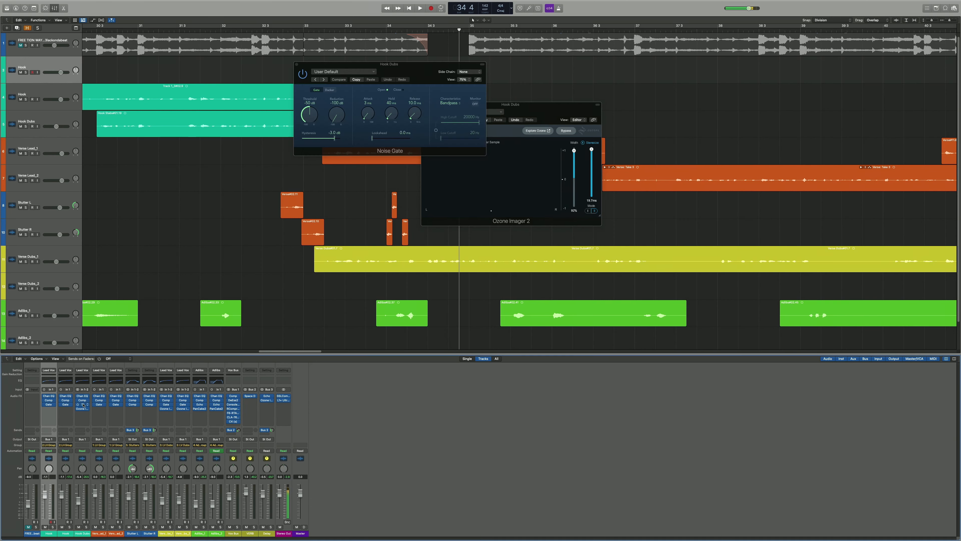
pyautogui.click(297, 65)
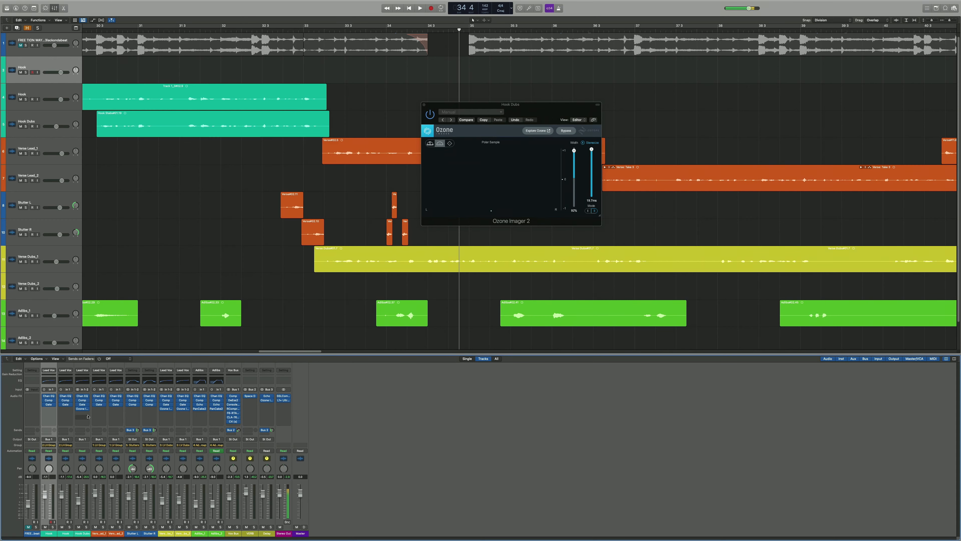
# Look through the mixer group choices of the Hook channel and the beat channel, dismissing each list
pyautogui.click(54, 446)
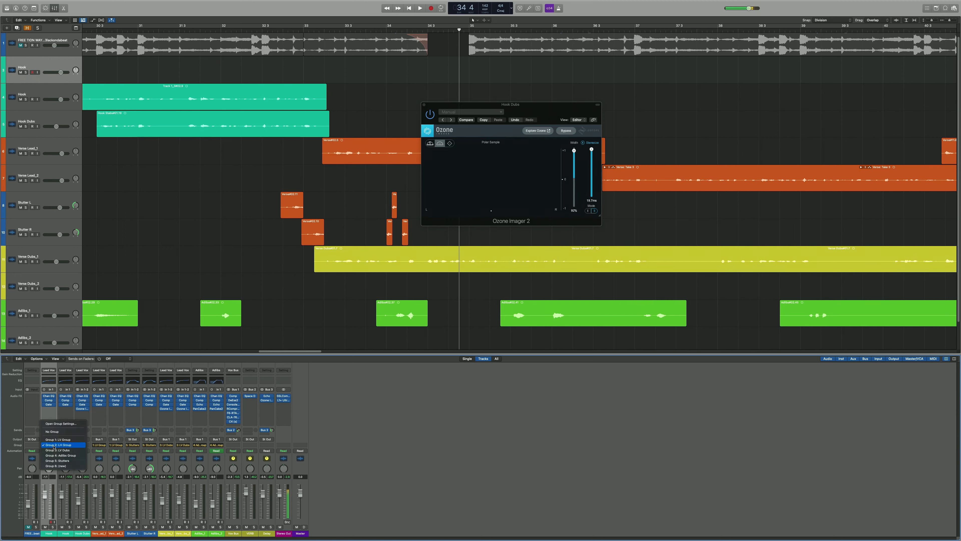
pyautogui.click(119, 433)
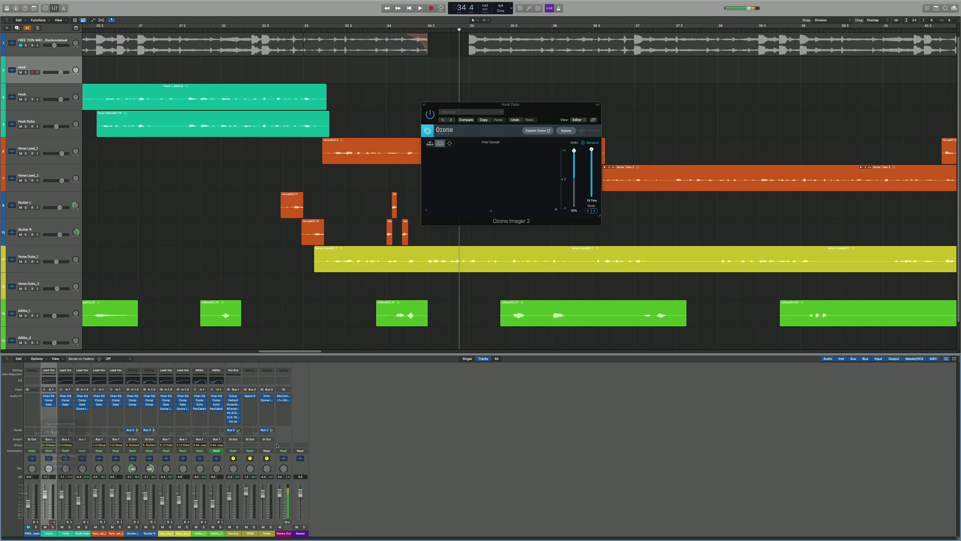
pyautogui.click(32, 444)
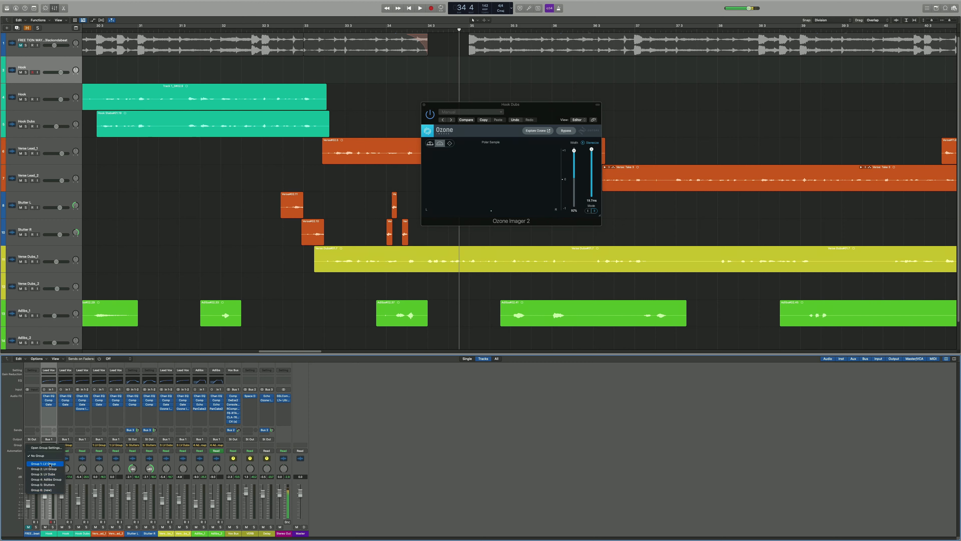
pyautogui.click(354, 408)
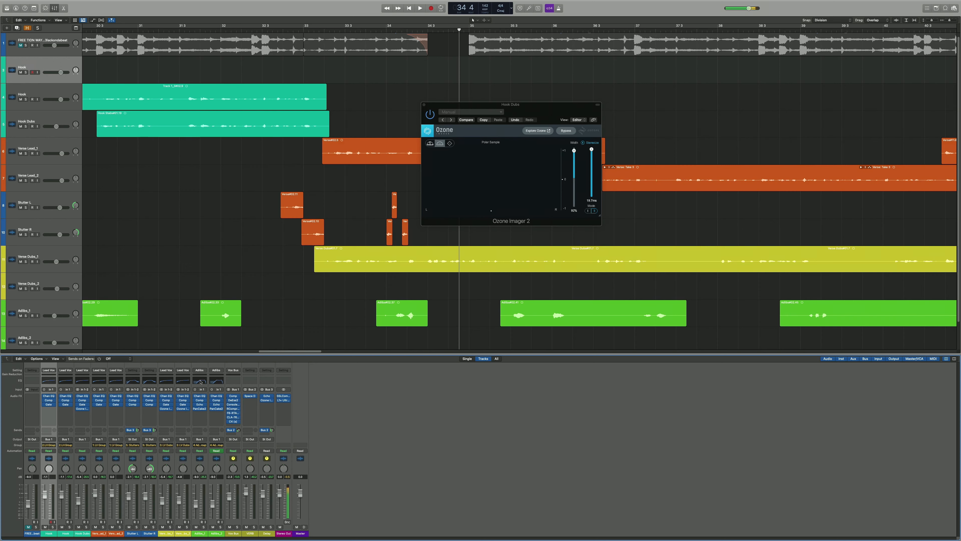
# Open the Channel EQ of Adlibs_1 and close the Ozone Imager 2 of Hook Dubs
pyautogui.click(199, 395)
pyautogui.moveTo(503, 105); pyautogui.dragTo(561, 111)
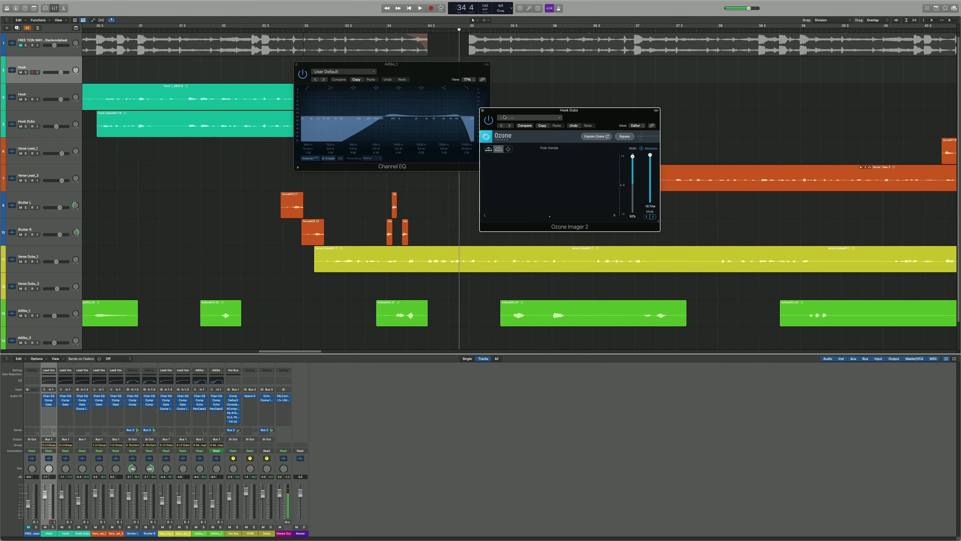
pyautogui.click(482, 110)
pyautogui.scroll(-2, 227, 227)
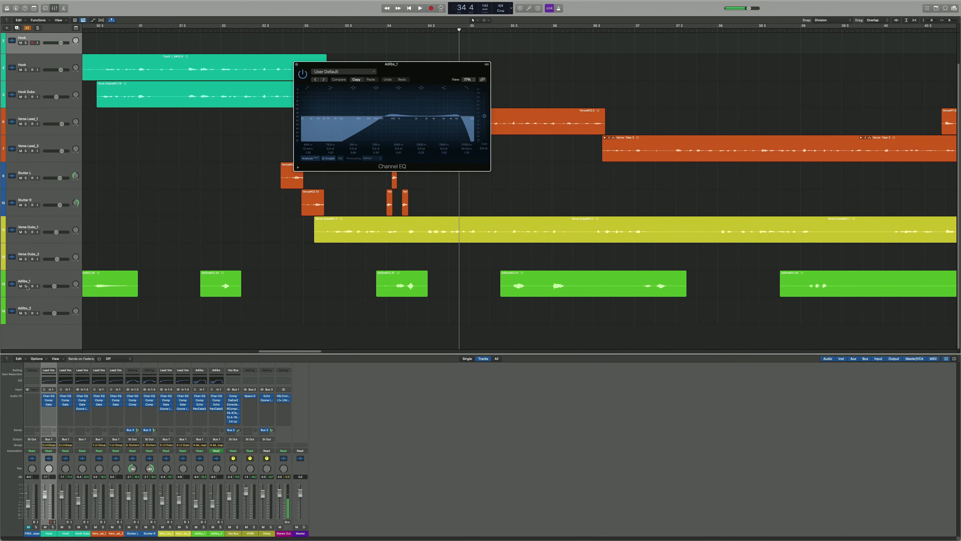
# Solo the Adlibs tracks, audition them from around bar 33 with the Channel EQ moved clear, and remove the solo
pyautogui.click(26, 287)
pyautogui.press('space')
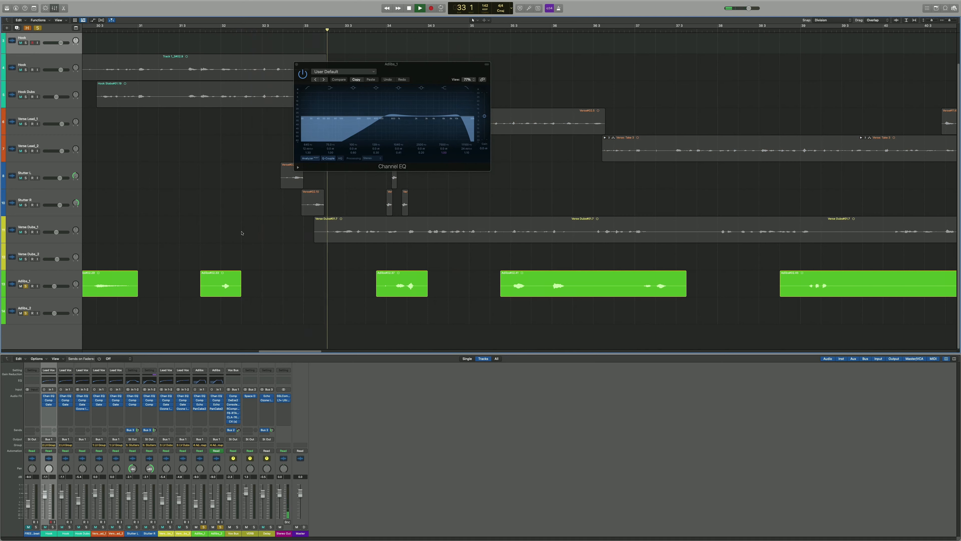
pyautogui.moveTo(413, 74); pyautogui.dragTo(780, 68)
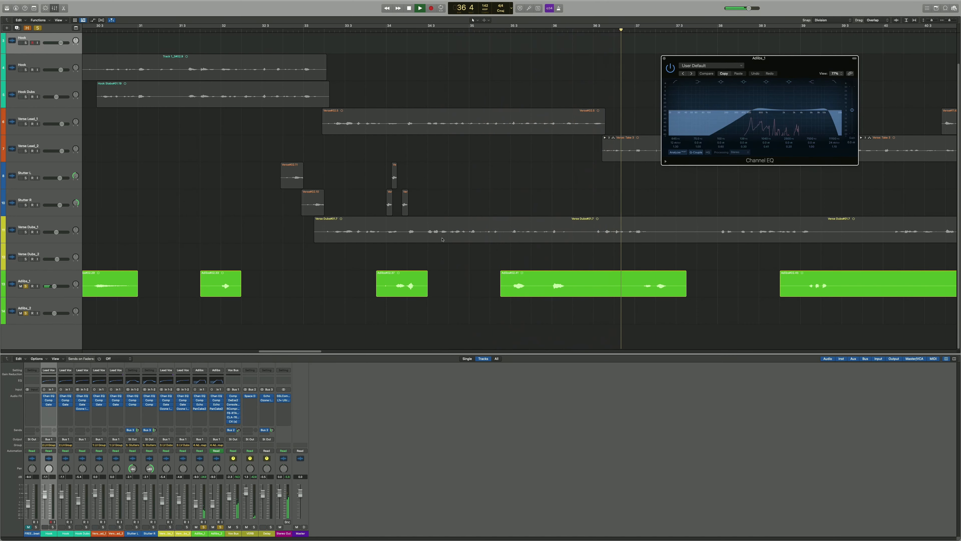
pyautogui.scroll(1, 566, 237)
pyautogui.scroll(1, 566, 236)
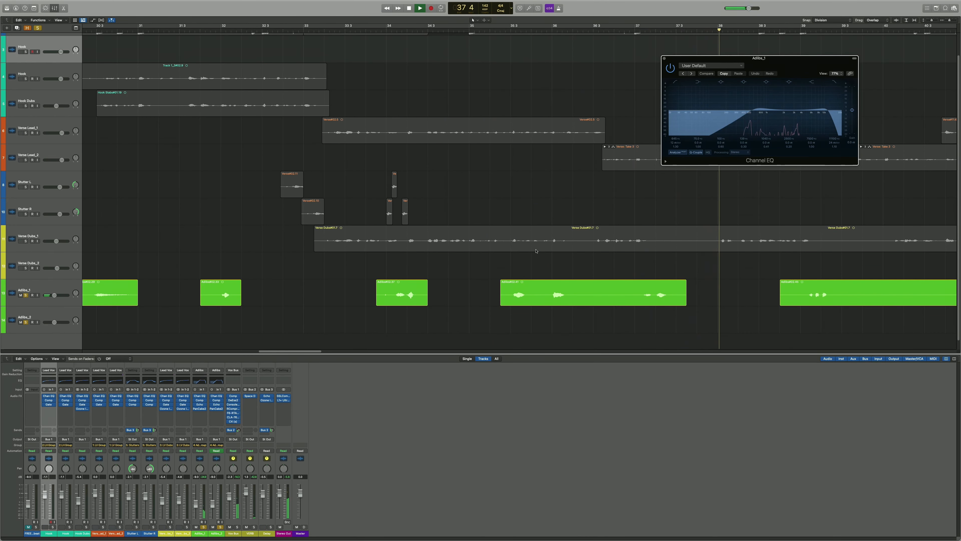
pyautogui.click(29, 295)
pyautogui.click(26, 322)
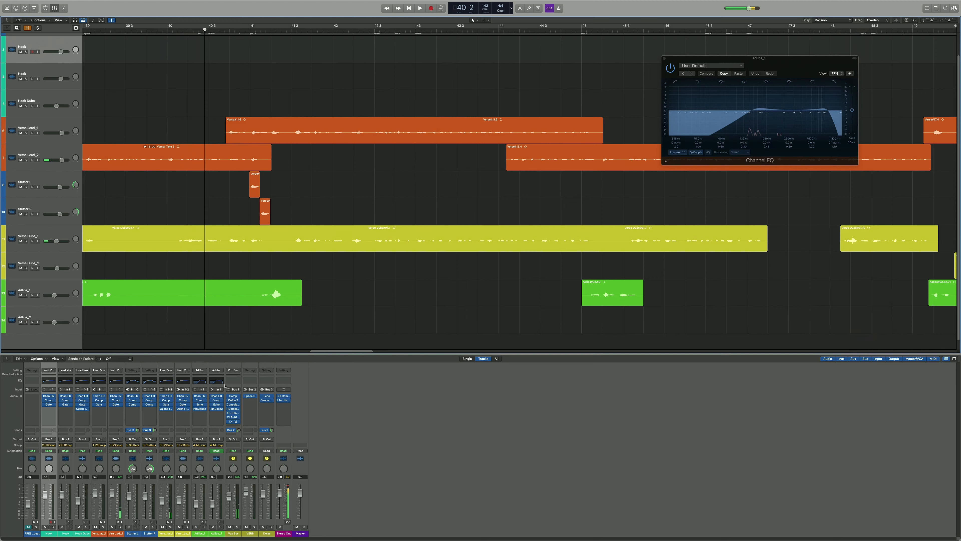
# View the Channel EQ of Adlibs_1 again, open the track's Compressor and close the EQ
pyautogui.click(200, 397)
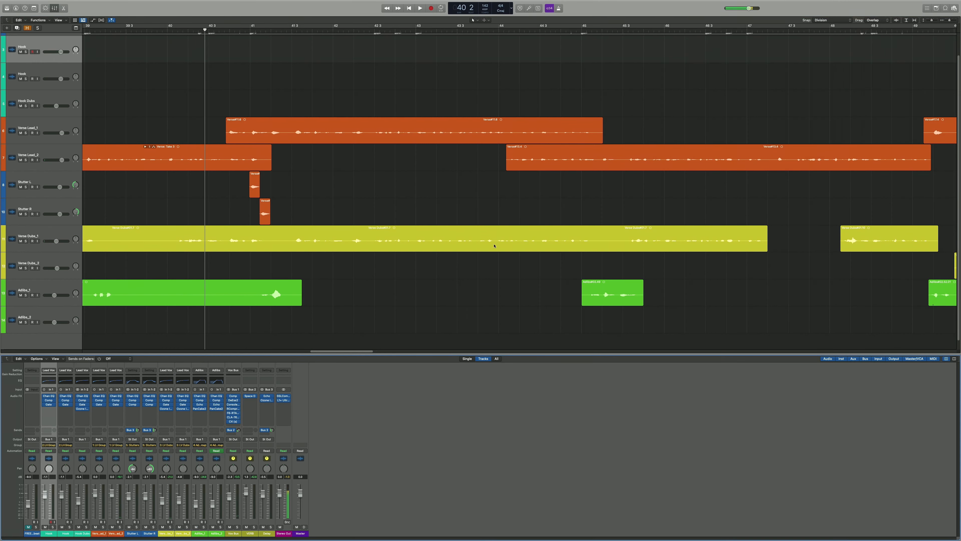
pyautogui.click(201, 394)
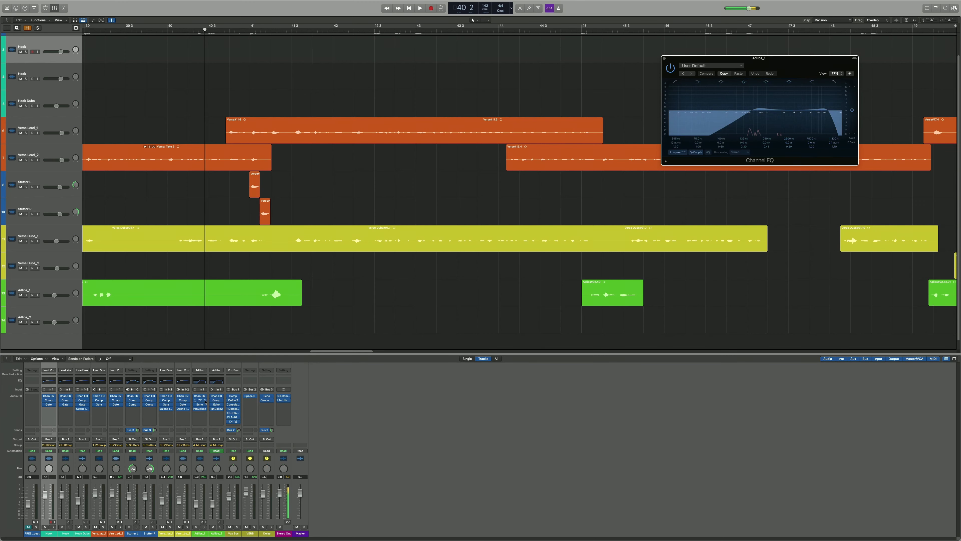
pyautogui.click(200, 401)
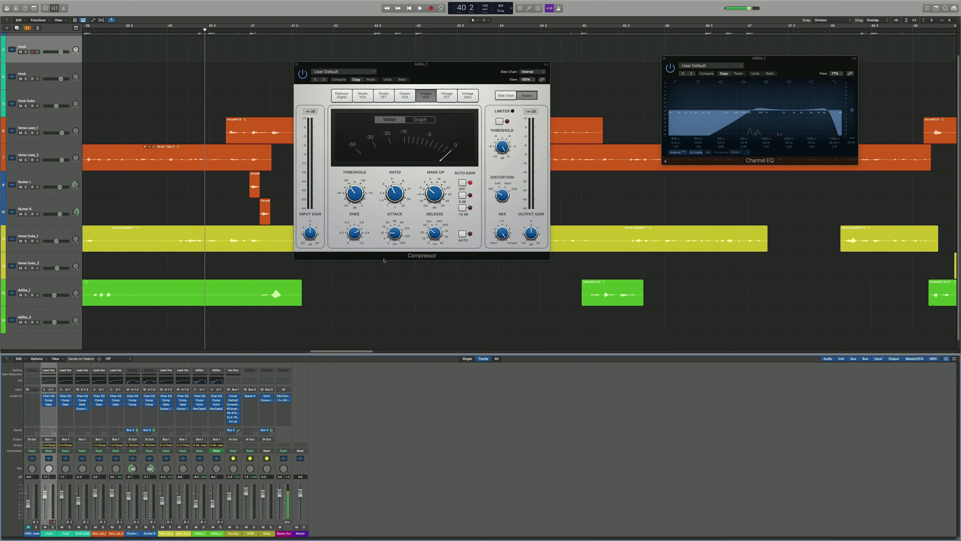
pyautogui.click(664, 58)
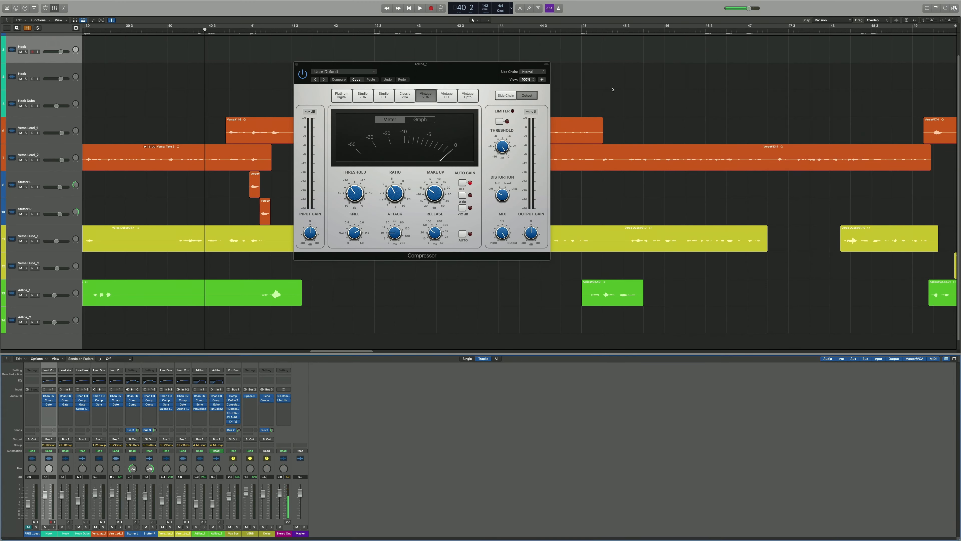
# Audition the Compressor of Adlibs_1 from around bar 33 to bar 36 with its window moved clear of the early adlib regions
pyautogui.press('space')
pyautogui.moveTo(489, 70); pyautogui.dragTo(694, 69)
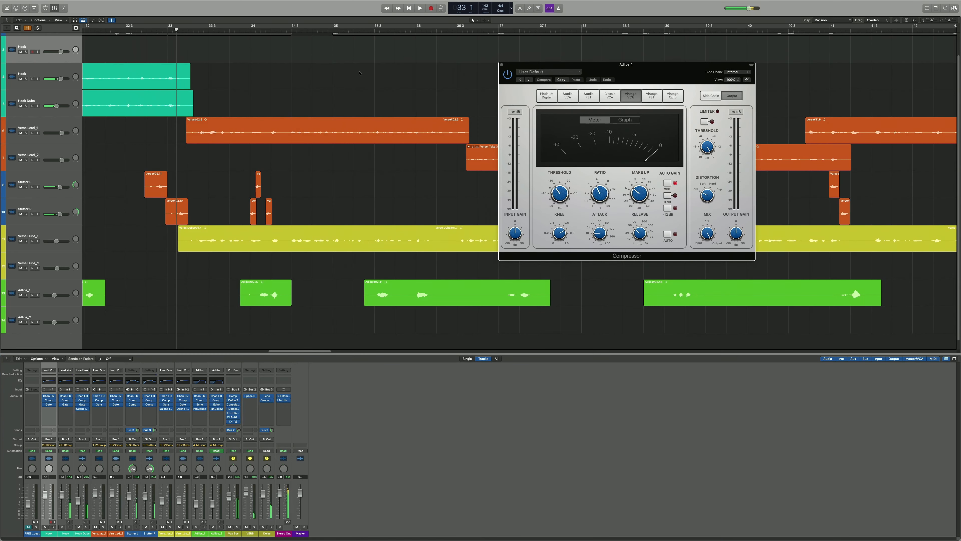
pyautogui.press('space')
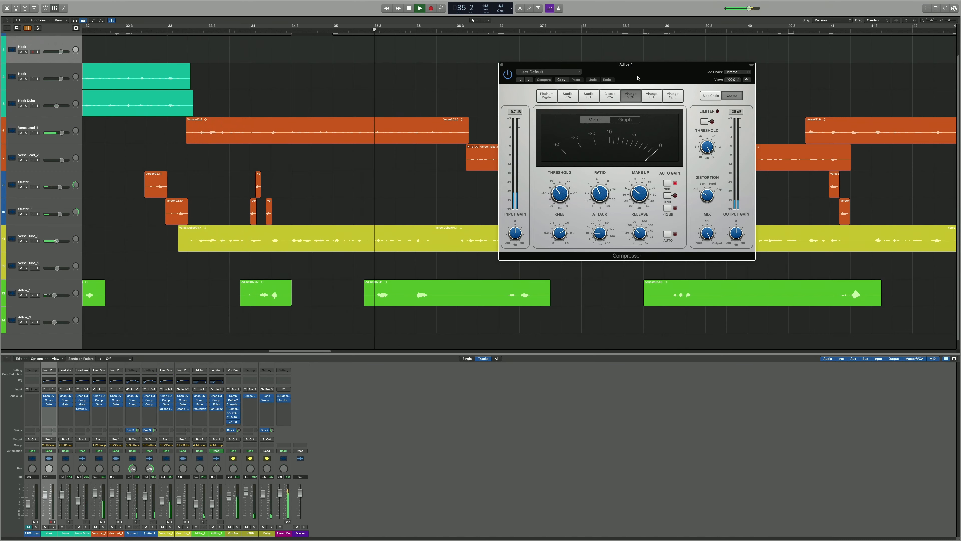
pyautogui.press('space')
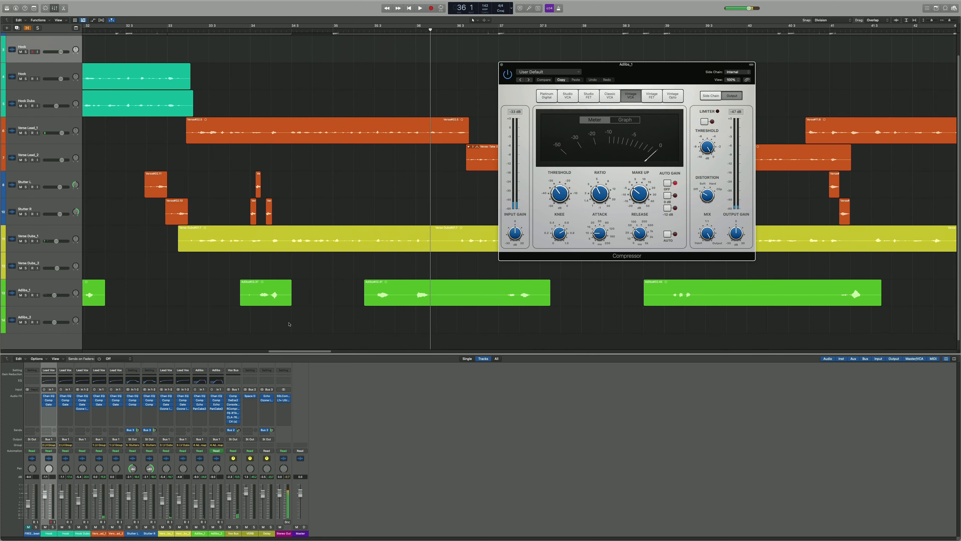
# Open the Echo and PanCake2 of Adlibs_1, move PanCake2 aside and close the Echo
pyautogui.click(198, 412)
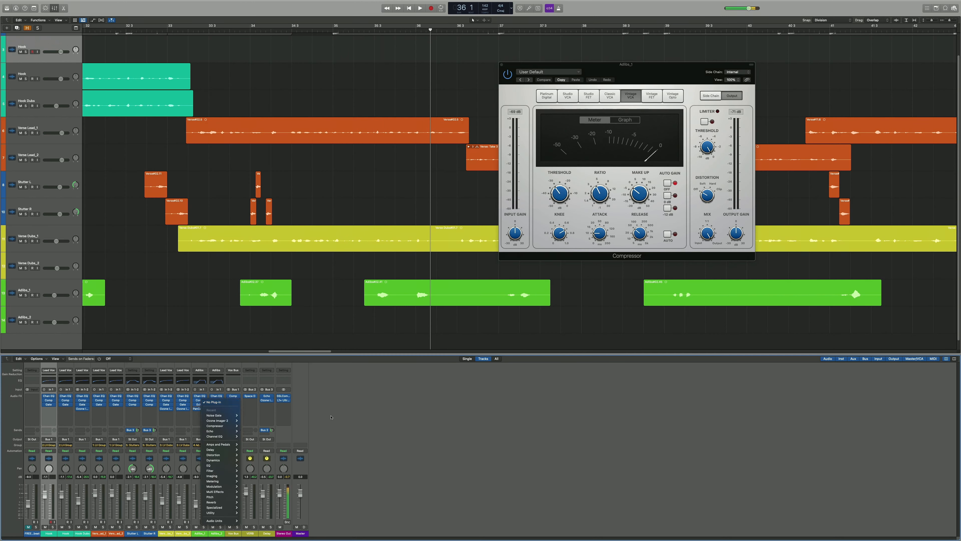
pyautogui.click(331, 417)
pyautogui.click(201, 405)
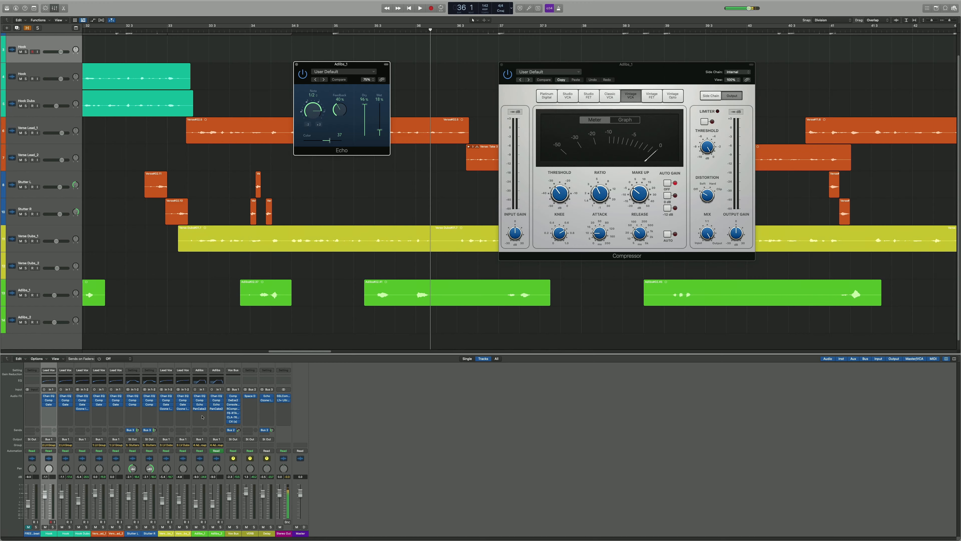
pyautogui.click(202, 408)
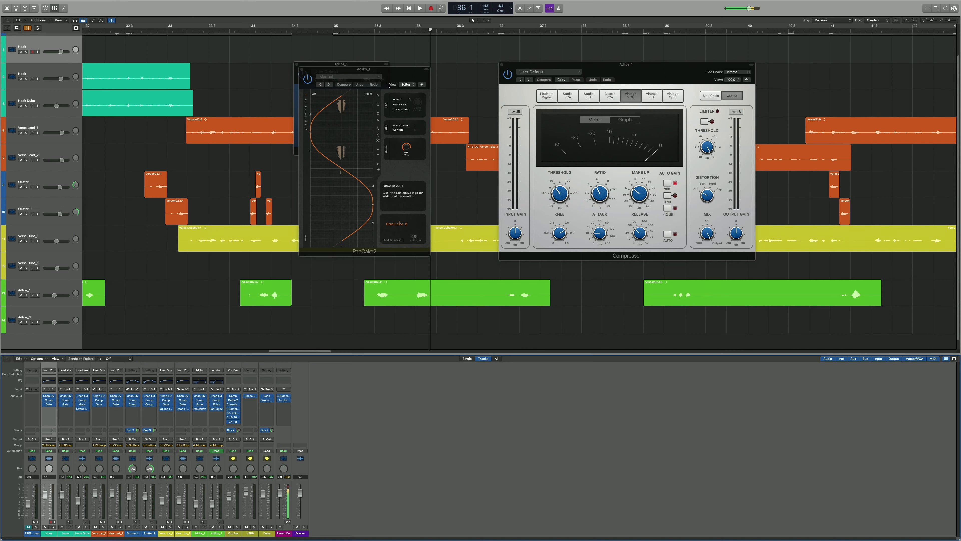
pyautogui.moveTo(392, 78); pyautogui.dragTo(279, 87)
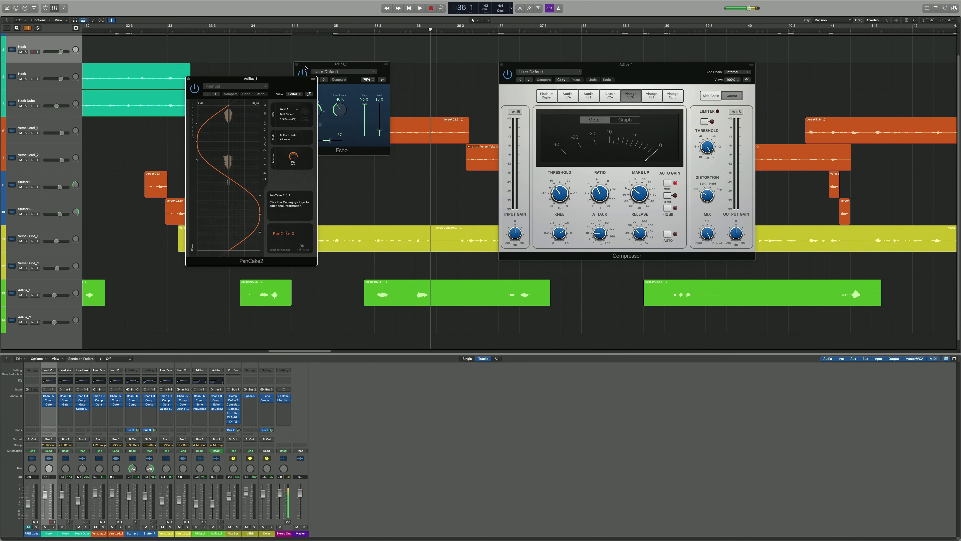
pyautogui.click(296, 64)
# Audition the PanCake2 of Adlibs_1 during playback up to bar 36, closing the Compressor and PanCake2 windows
pyautogui.press('space')
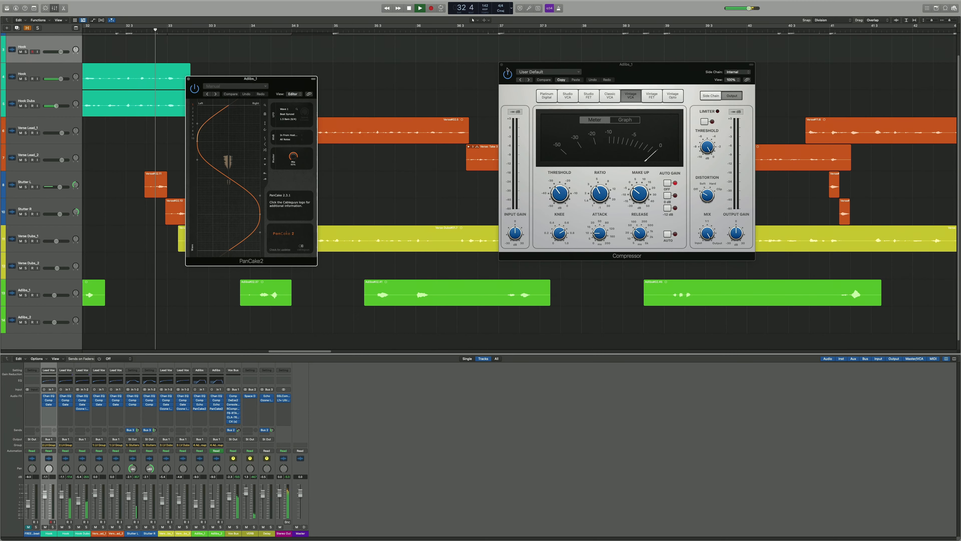
pyautogui.click(502, 64)
pyautogui.moveTo(323, 81); pyautogui.dragTo(702, 86)
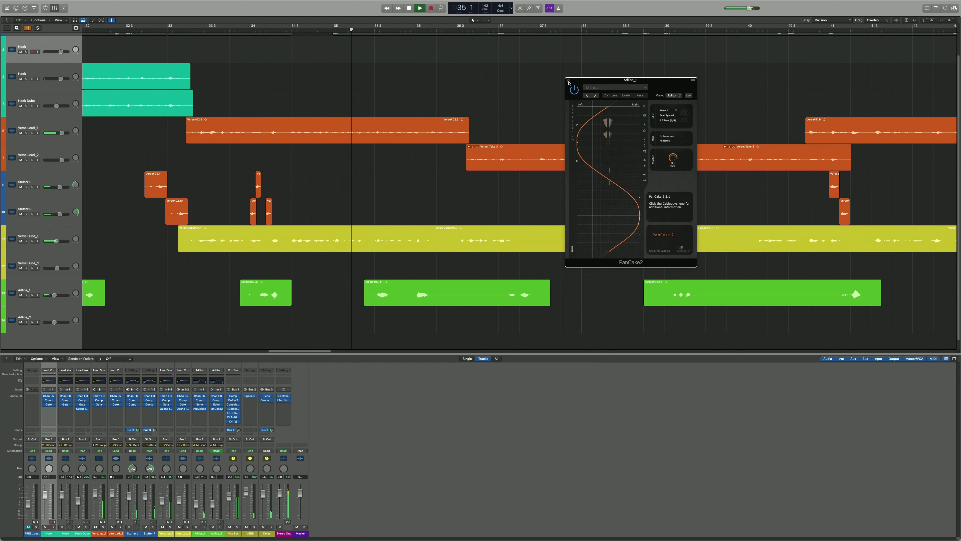
pyautogui.press('space')
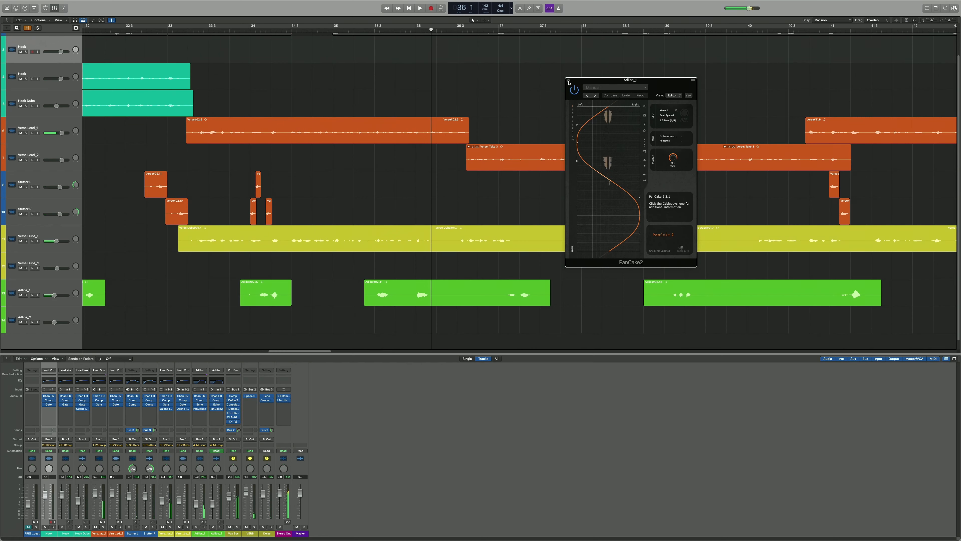
pyautogui.click(569, 81)
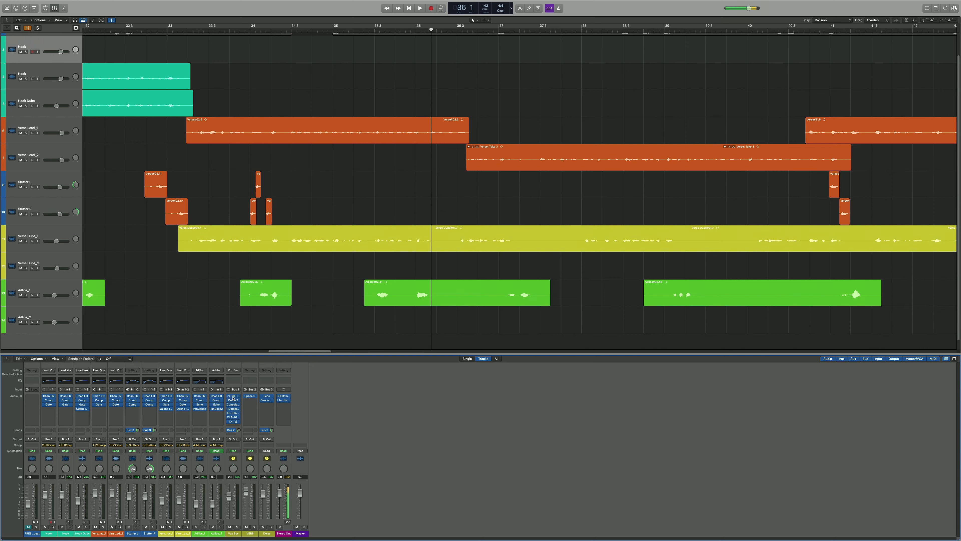
# Bypass the Vox Bus plug-ins, close the bus Compressor window and start playback around bar 32
pyautogui.click(234, 398)
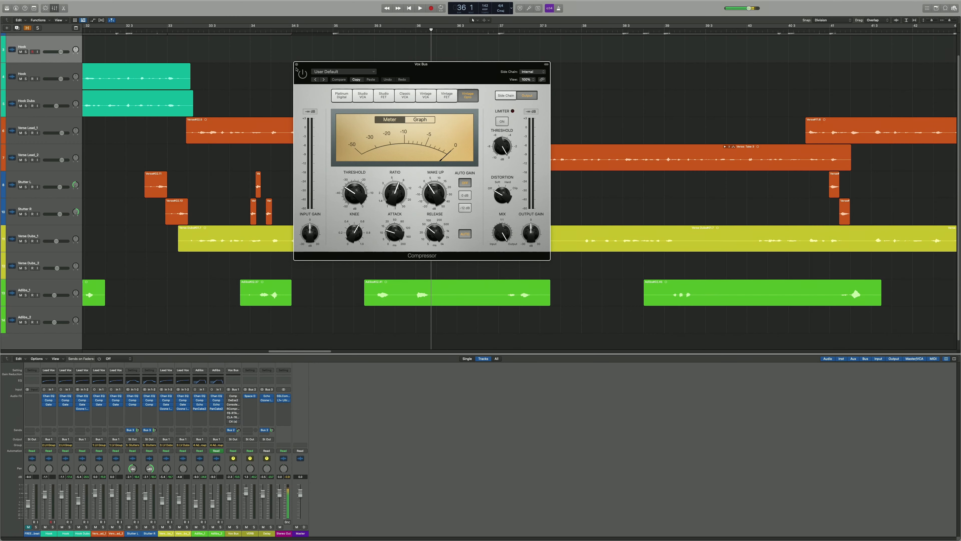
pyautogui.click(297, 65)
pyautogui.press('space')
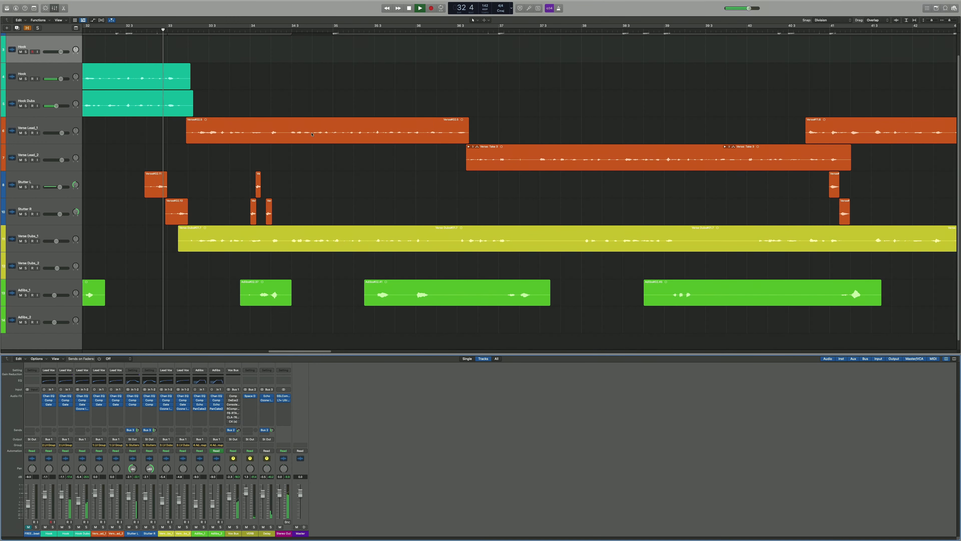
# Play the vocals without the Vox Bus processing to bar 36, and bring the beat and the hook regions around bar 17 into view
pyautogui.hscroll(-20, 301, 143)
pyautogui.hscroll(19, 443, 132)
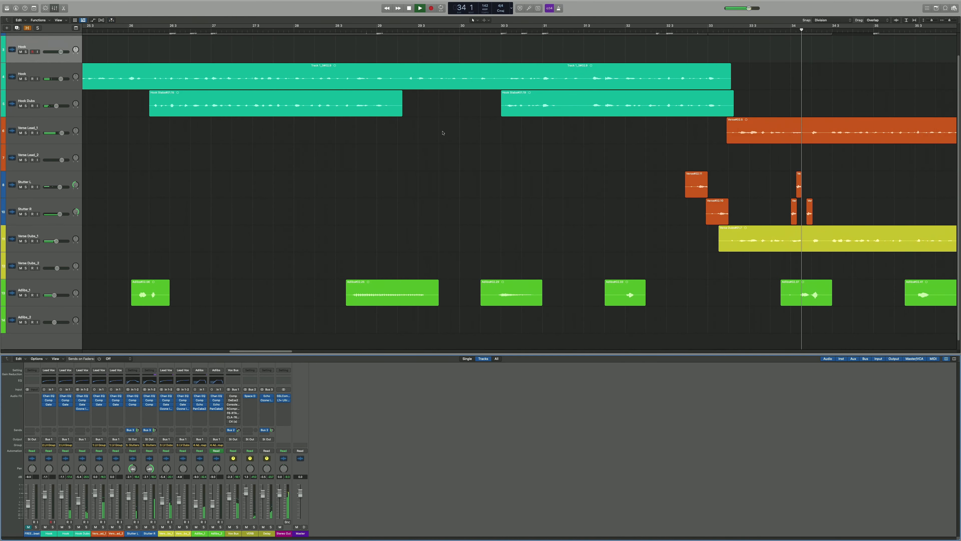
pyautogui.hscroll(8, 443, 133)
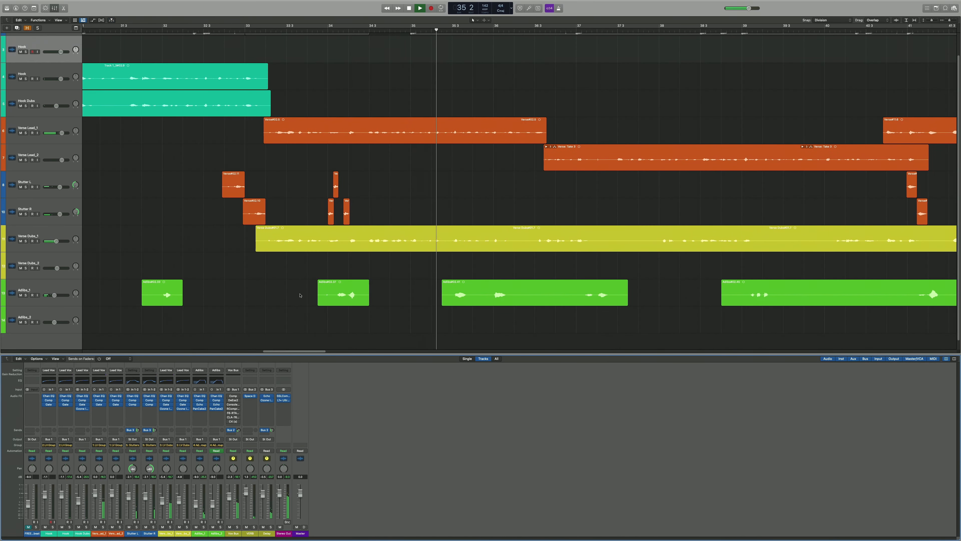
pyautogui.hscroll(-20, 268, 184)
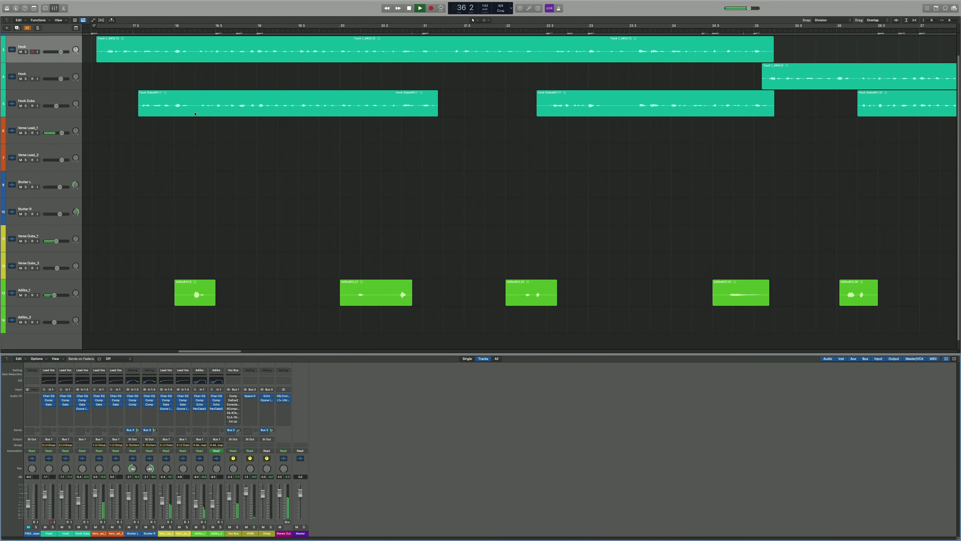
pyautogui.press('space')
pyautogui.scroll(2, 45, 52)
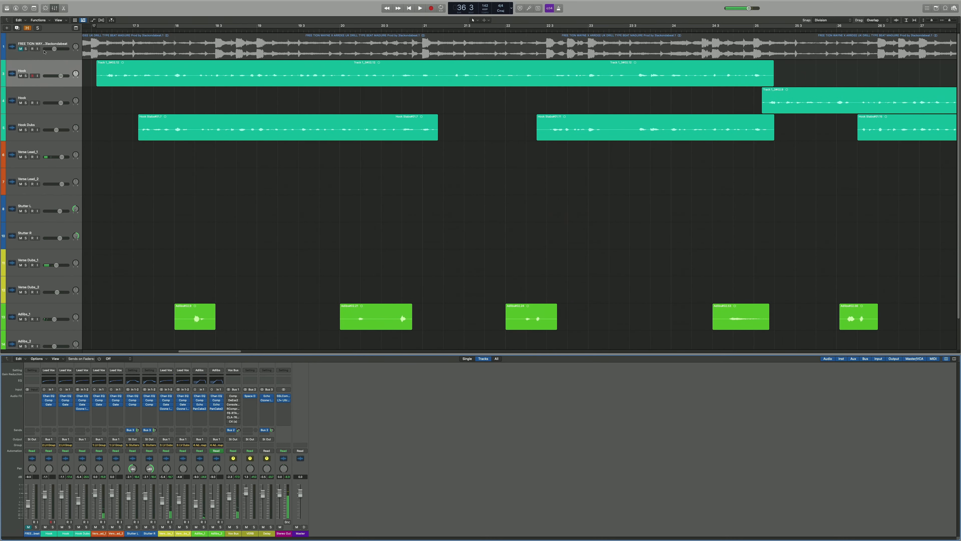
# Unmute the beat and play it with the hook vocals, Vox Bus plug-ins bypassed, from bar 17 to bar 24
pyautogui.click(21, 49)
pyautogui.press('space')
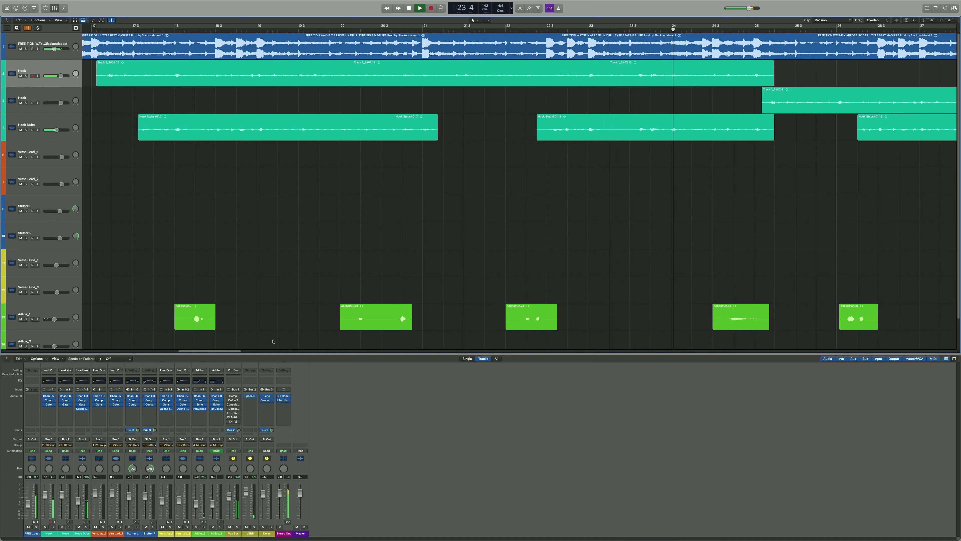
pyautogui.press('space')
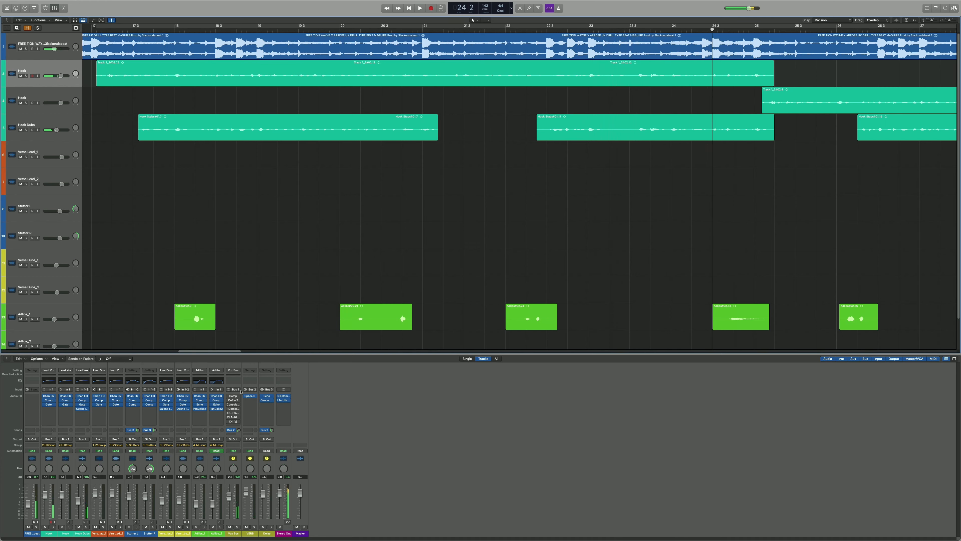
# Re-enable the Compressor on the Vox Bus, audition it over the hook up to bar 19, and close its window
pyautogui.click(231, 396)
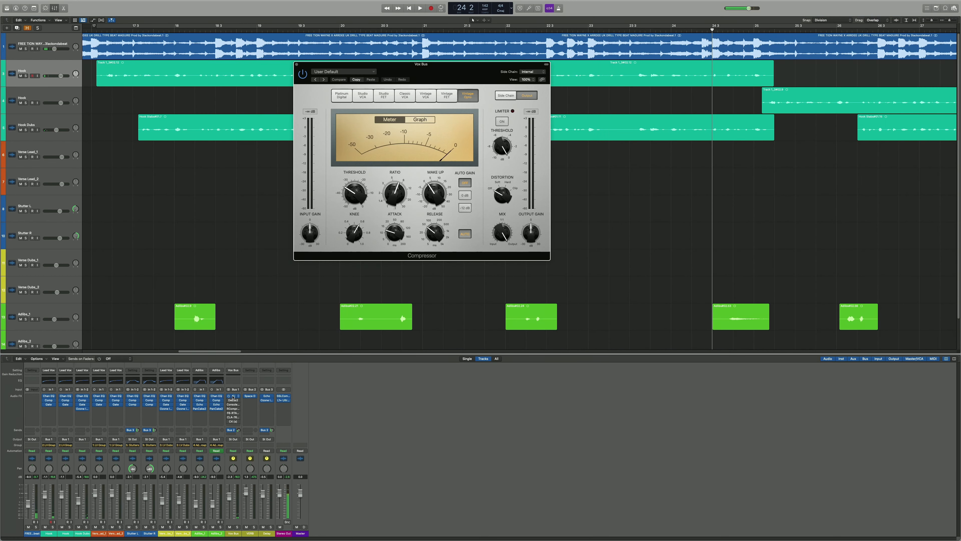
pyautogui.press('space')
pyautogui.moveTo(454, 81); pyautogui.dragTo(755, 102)
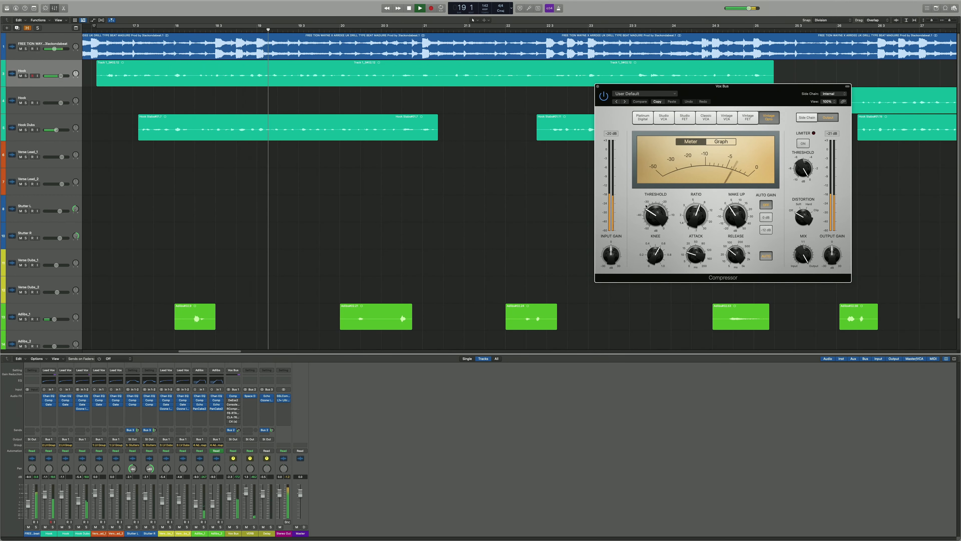
pyautogui.moveTo(699, 210)
pyautogui.press('space')
pyautogui.moveTo(661, 213)
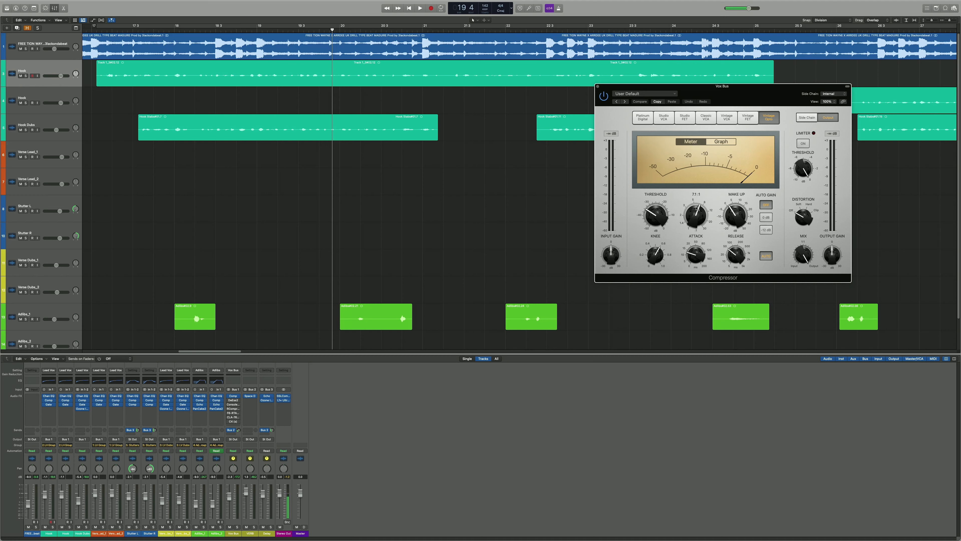
pyautogui.moveTo(734, 210)
pyautogui.click(598, 87)
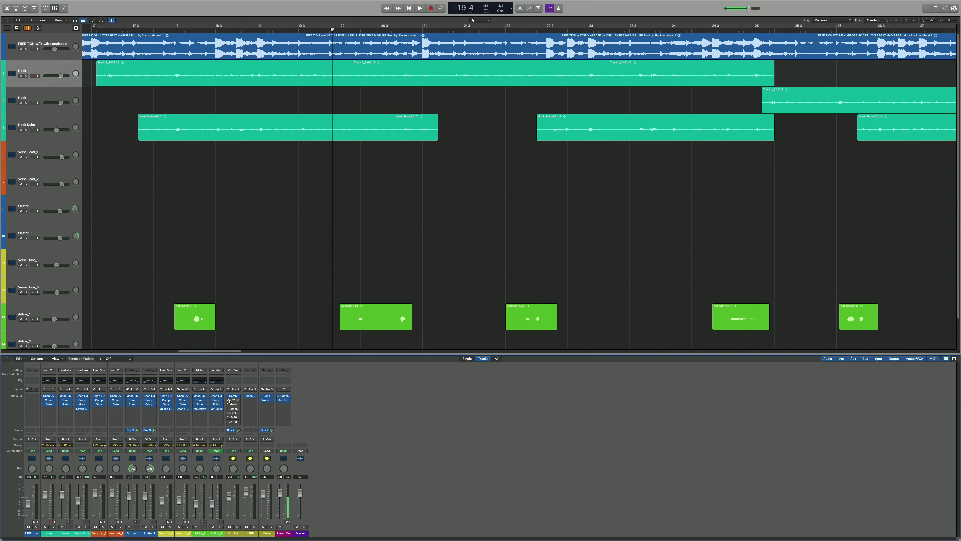
# Re-enable DeEsser 2 on the Vox Bus, move its window aside and audition it over the hook up to bar 19
pyautogui.click(232, 400)
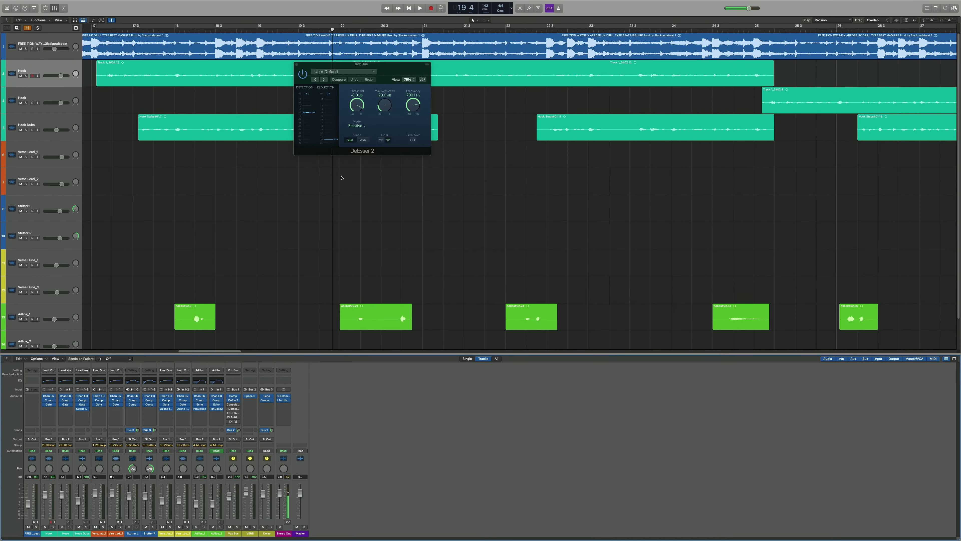
pyautogui.moveTo(373, 69); pyautogui.dragTo(688, 145)
pyautogui.press('space')
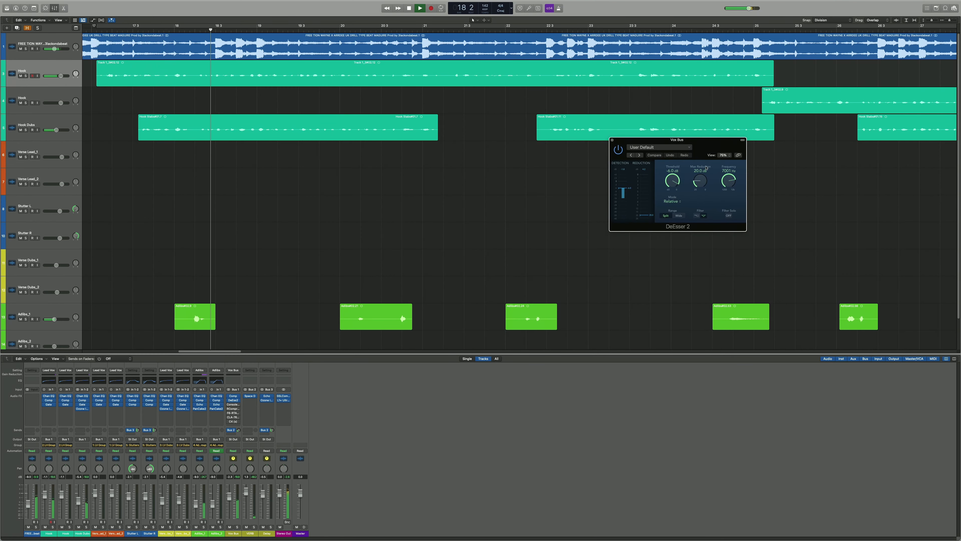
pyautogui.press('space')
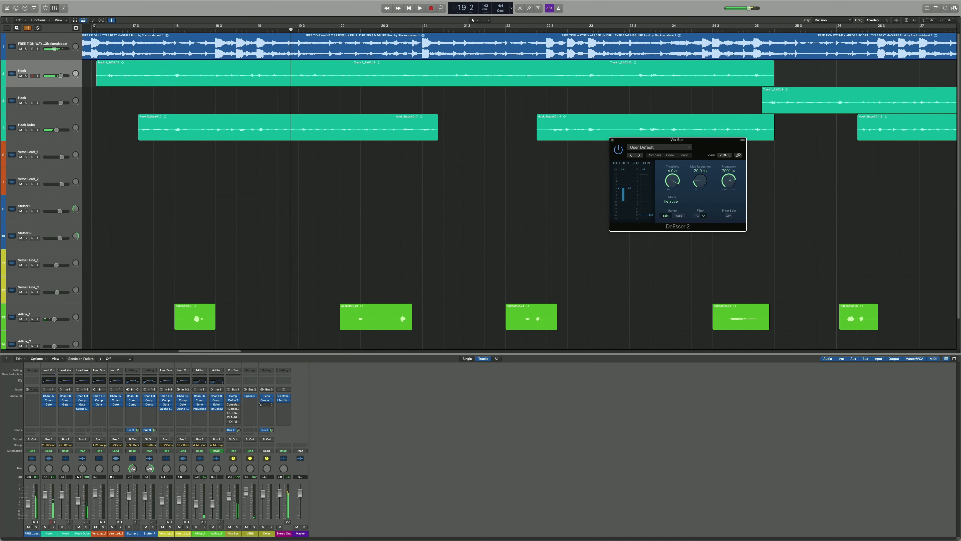
# Re-enable the Vintage Console EQ on the Vox Bus, move its window aside and close DeEsser 2
pyautogui.click(233, 404)
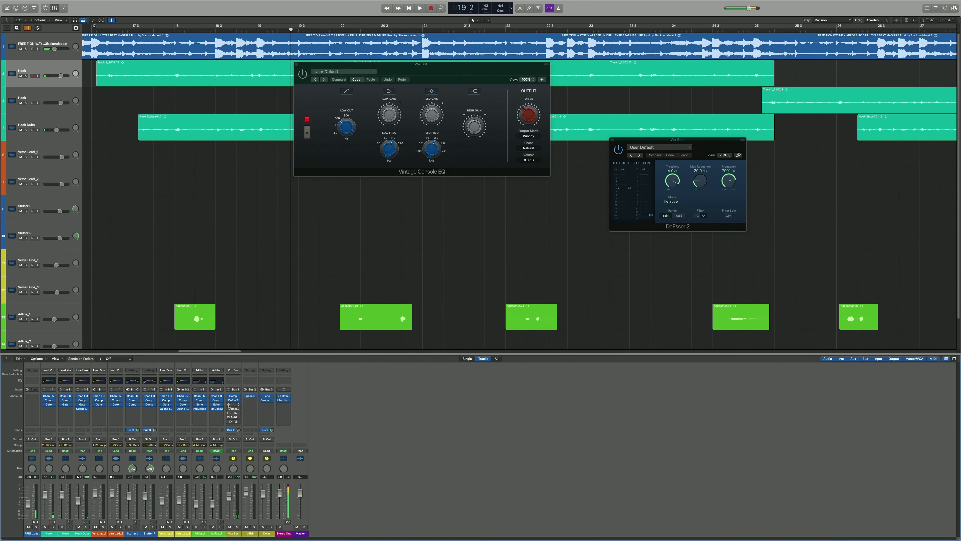
pyautogui.moveTo(423, 80); pyautogui.dragTo(715, 48)
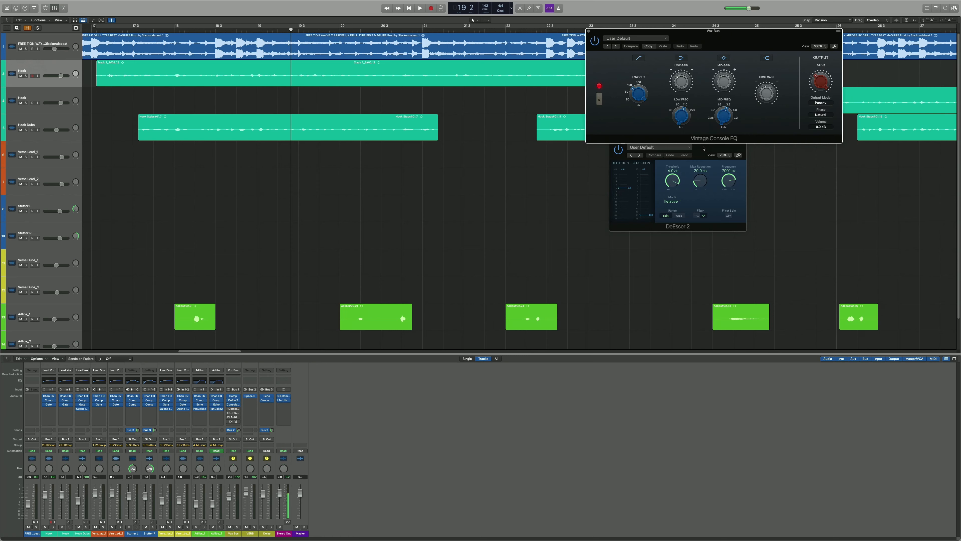
pyautogui.click(703, 148)
pyautogui.click(614, 140)
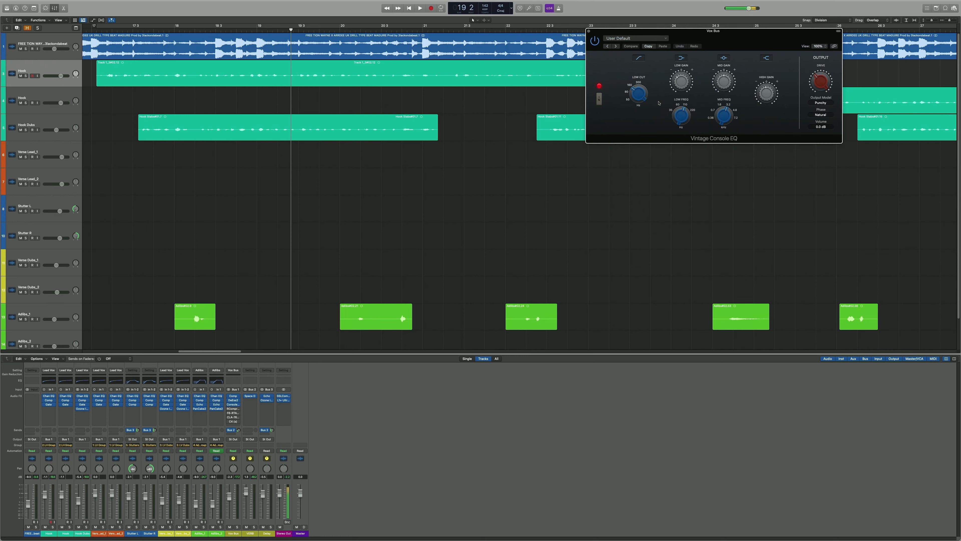
# Examine the Vintage Console EQ gain settings, audition the hook through it to bar 19, and close its window
pyautogui.moveTo(680, 82)
pyautogui.moveTo(704, 32); pyautogui.dragTo(690, 83)
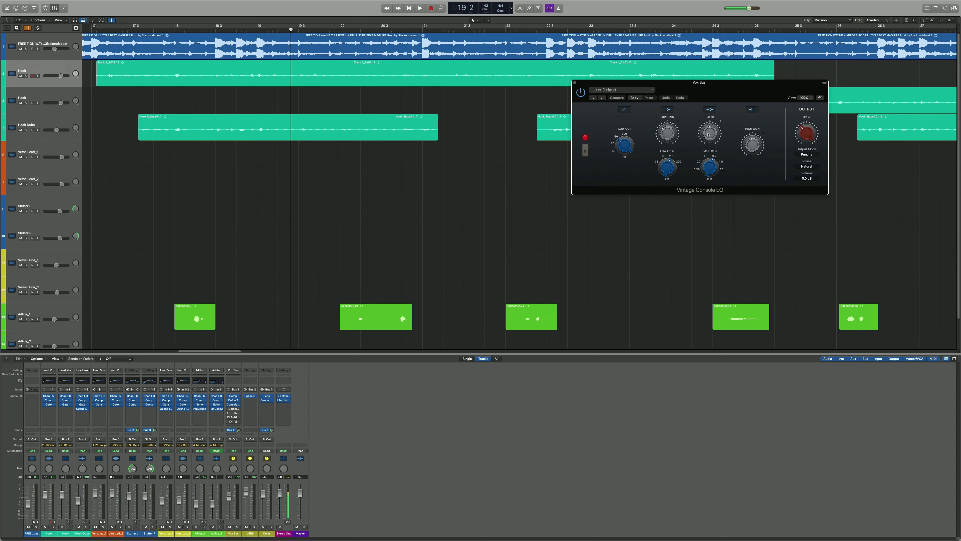
pyautogui.moveTo(751, 144)
pyautogui.moveTo(678, 132)
pyautogui.press('space')
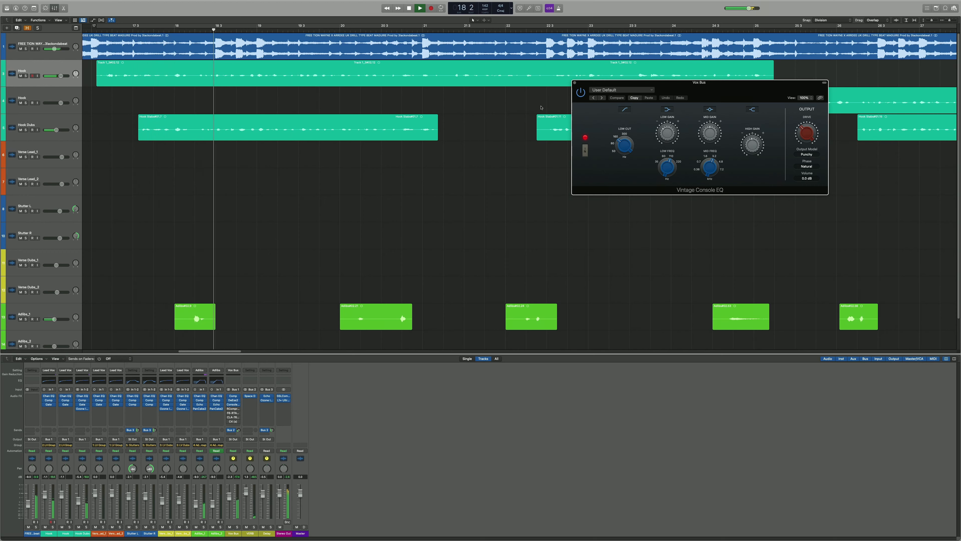
pyautogui.press('space')
pyautogui.click(574, 83)
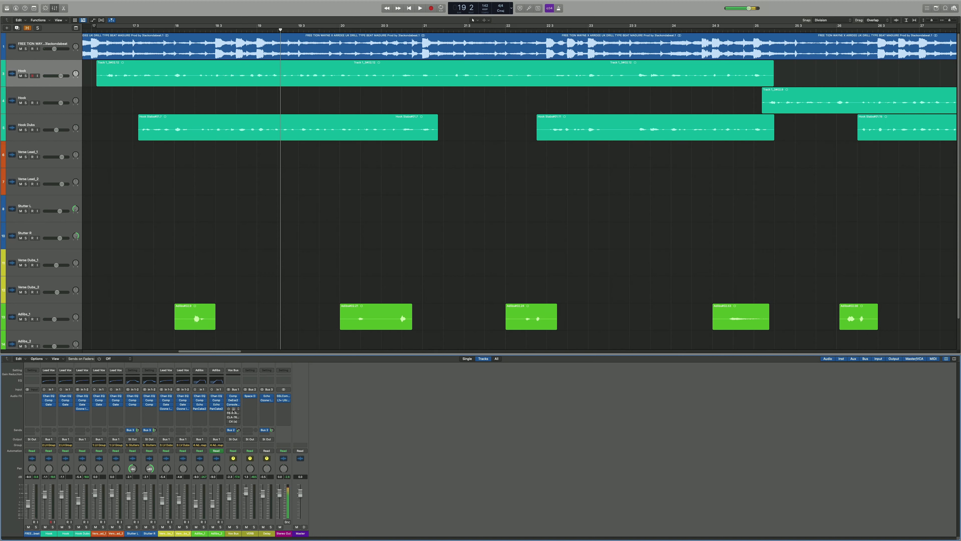
# Re-enable RCompressor on the Vox Bus, audition it twice over the hook up to bar 23, and close its window
pyautogui.click(233, 409)
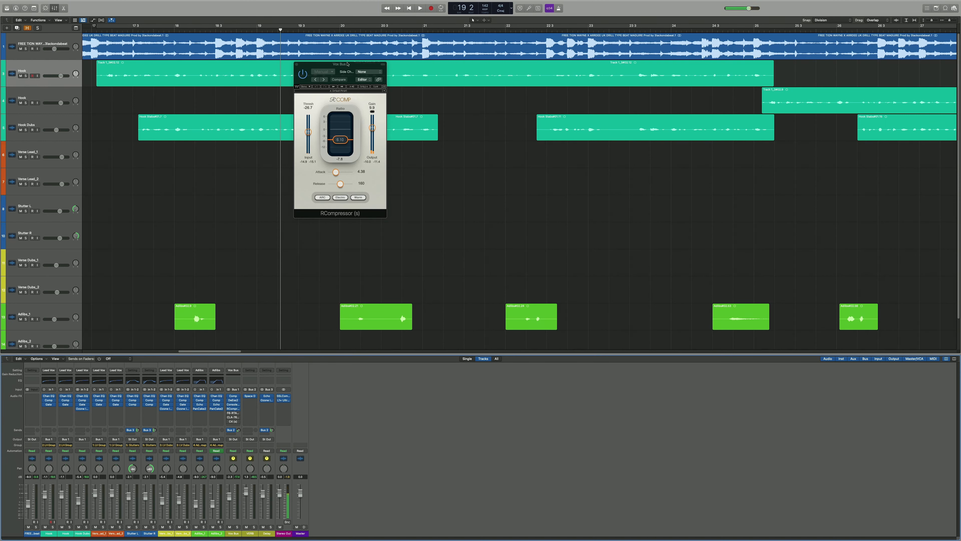
pyautogui.moveTo(347, 64); pyautogui.dragTo(693, 100)
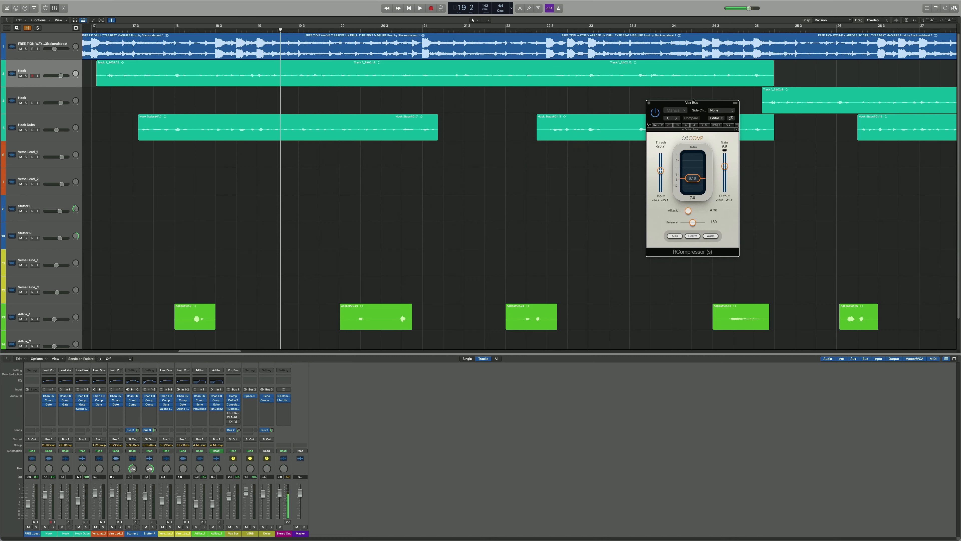
pyautogui.press('space')
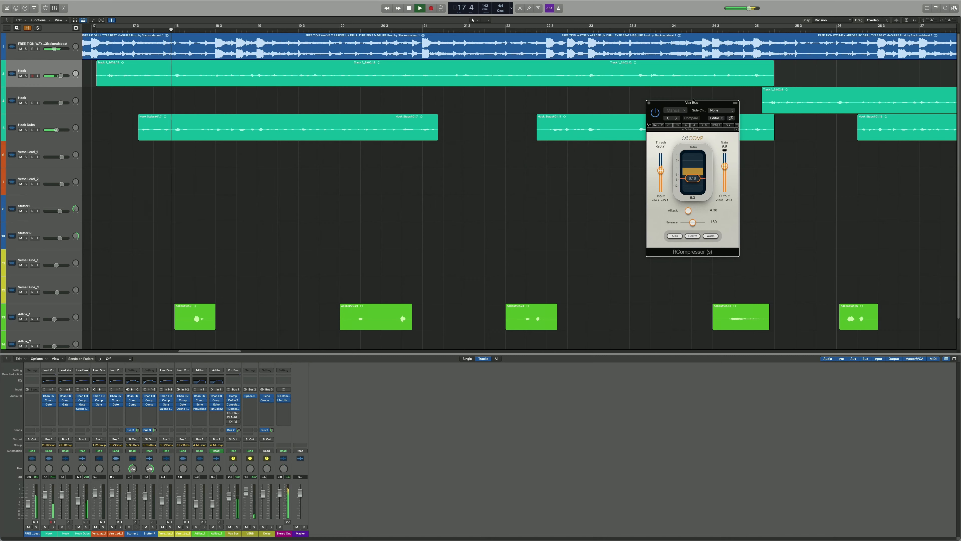
pyautogui.press('space')
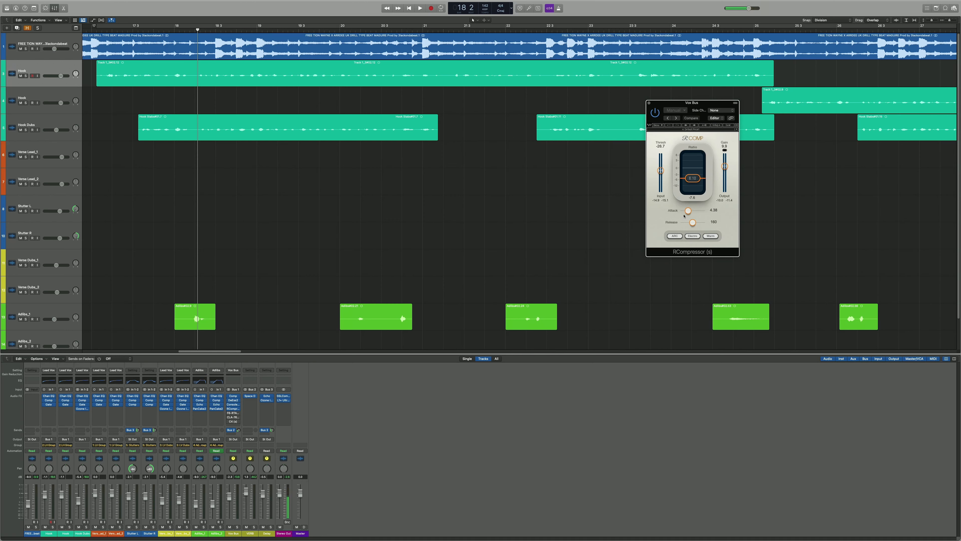
pyautogui.press('space')
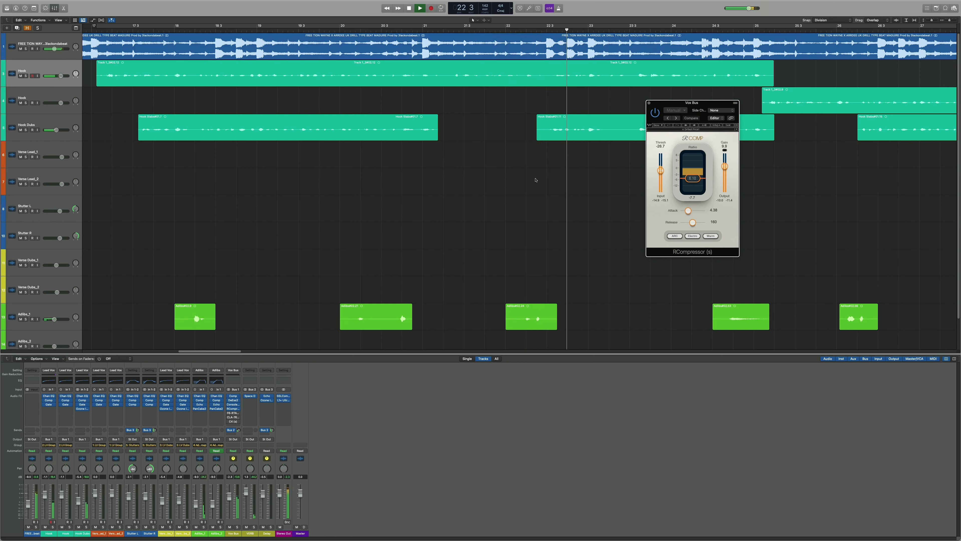
pyautogui.press('space')
pyautogui.click(649, 103)
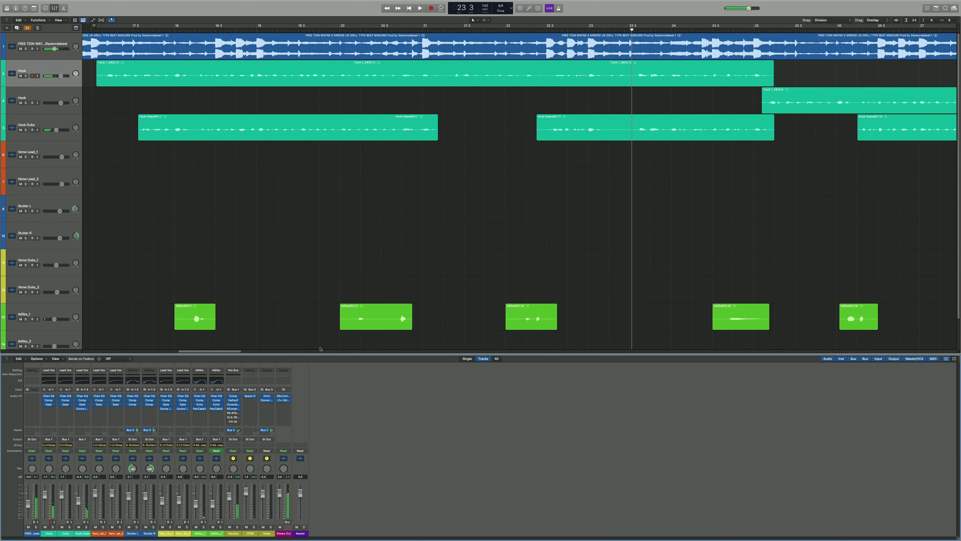
# Re-enable F6-RTA on the Vox Bus, move its window aside and audition it over the hook up to bar 22
pyautogui.click(234, 413)
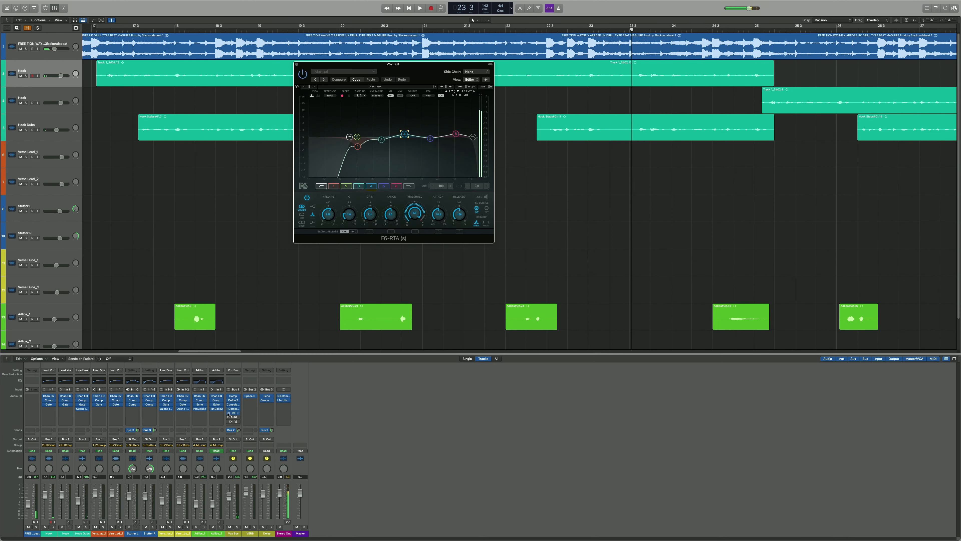
pyautogui.moveTo(411, 66); pyautogui.dragTo(702, 69)
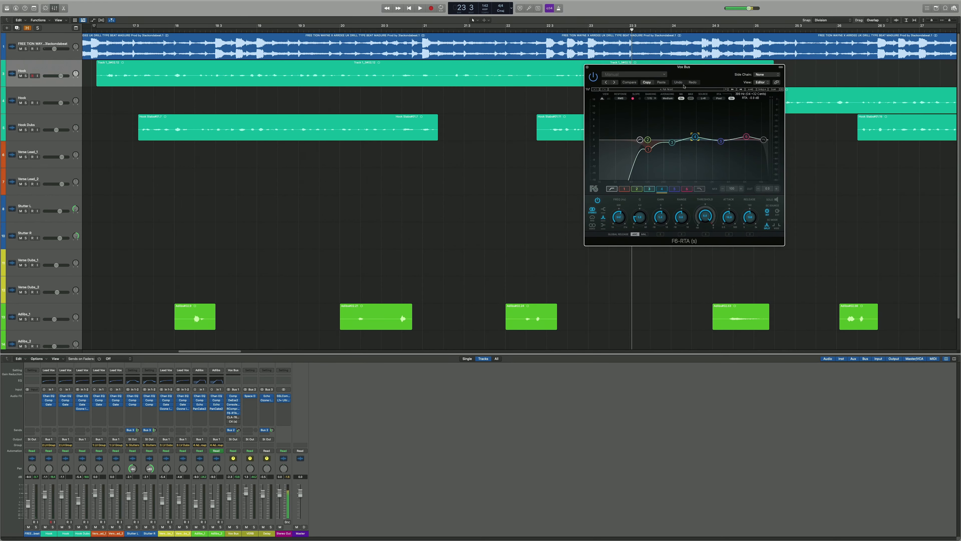
pyautogui.moveTo(643, 67); pyautogui.dragTo(627, 69)
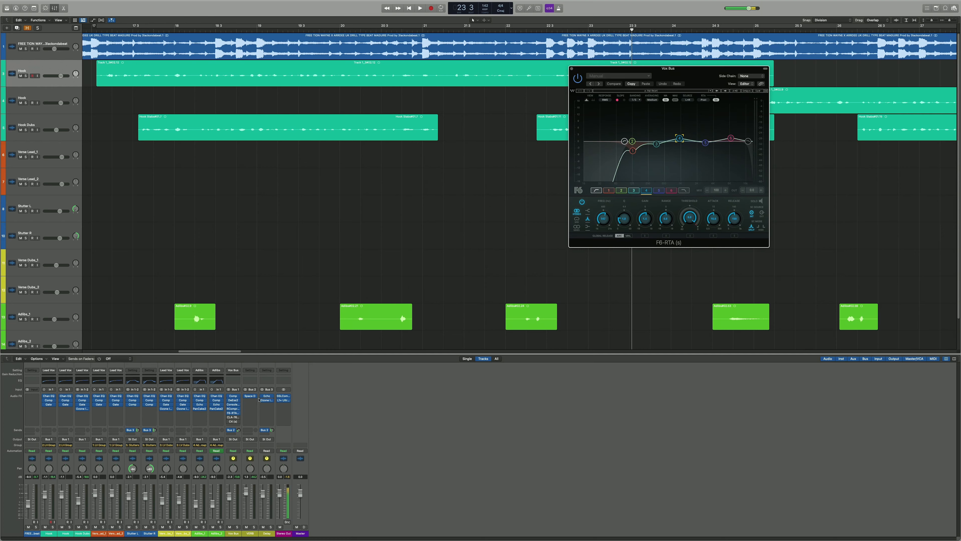
pyautogui.press('space')
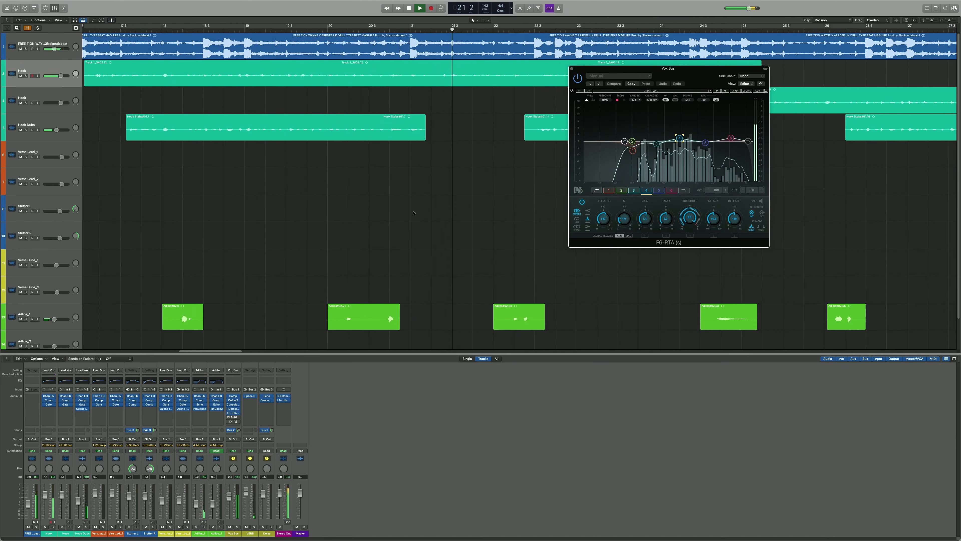
pyautogui.hscroll(10, 413, 213)
pyautogui.press('space')
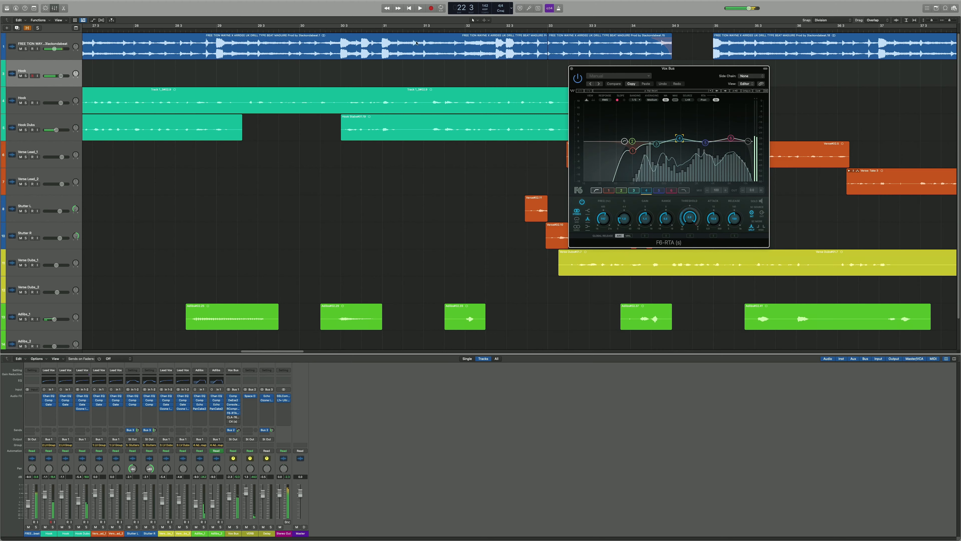
# Audition the F6-RTA over the hook-to-verse transition from around bar 31 to bar 35, replay its start, and close the window
pyautogui.doubleClick(434, 31)
pyautogui.hscroll(6, 433, 117)
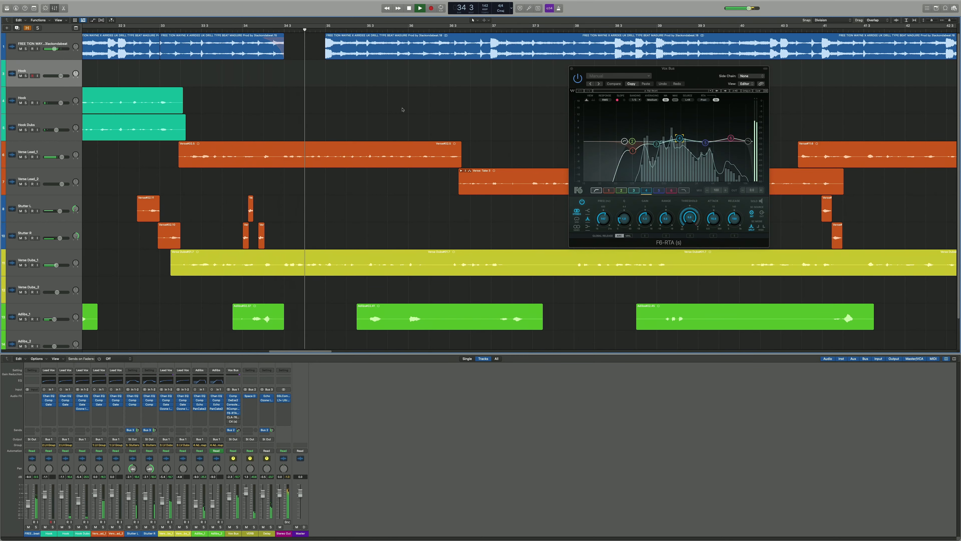
pyautogui.press('space')
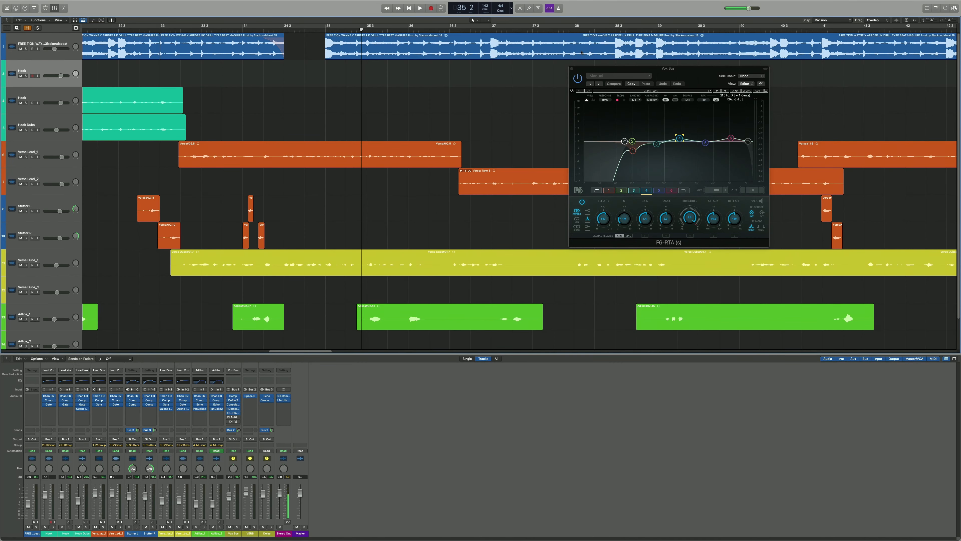
pyautogui.press('space')
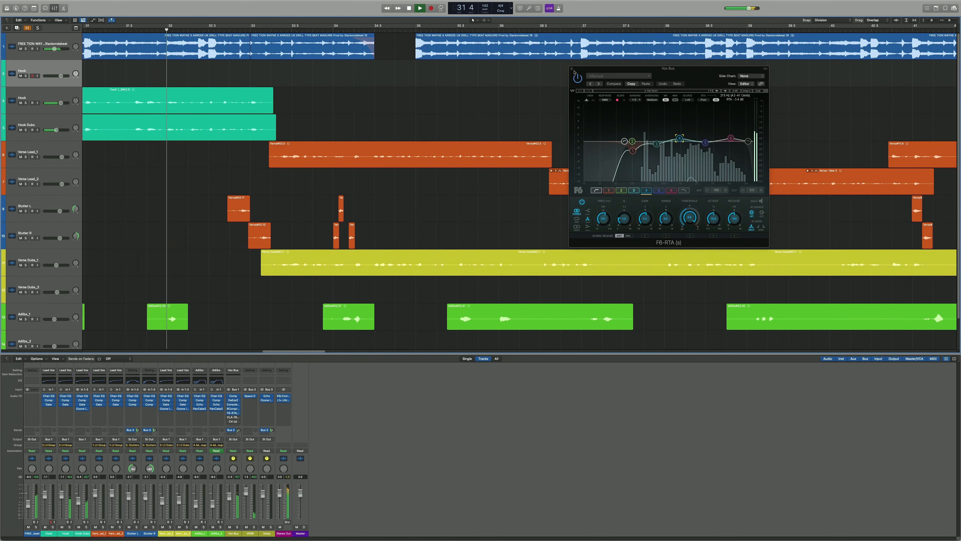
pyautogui.press('space')
pyautogui.click(572, 70)
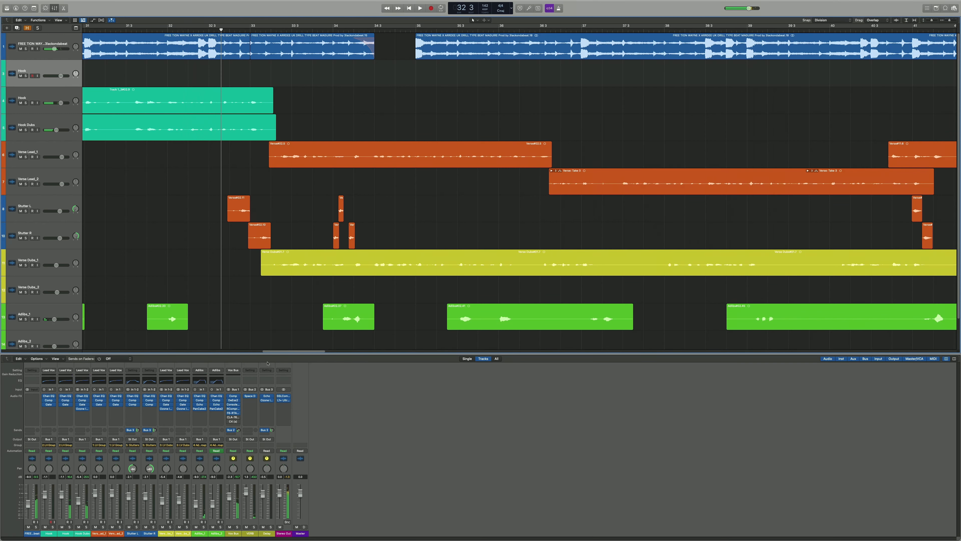
# Re-enable CLA-76 on the Vox Bus, move its window aside and audition it over the verse up to bar 42
pyautogui.click(233, 420)
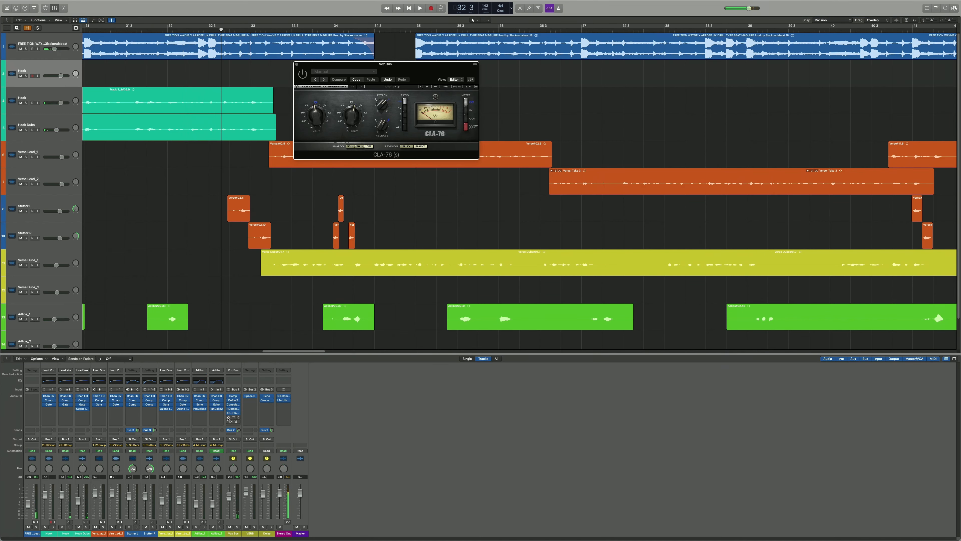
pyautogui.moveTo(412, 88); pyautogui.dragTo(700, 122)
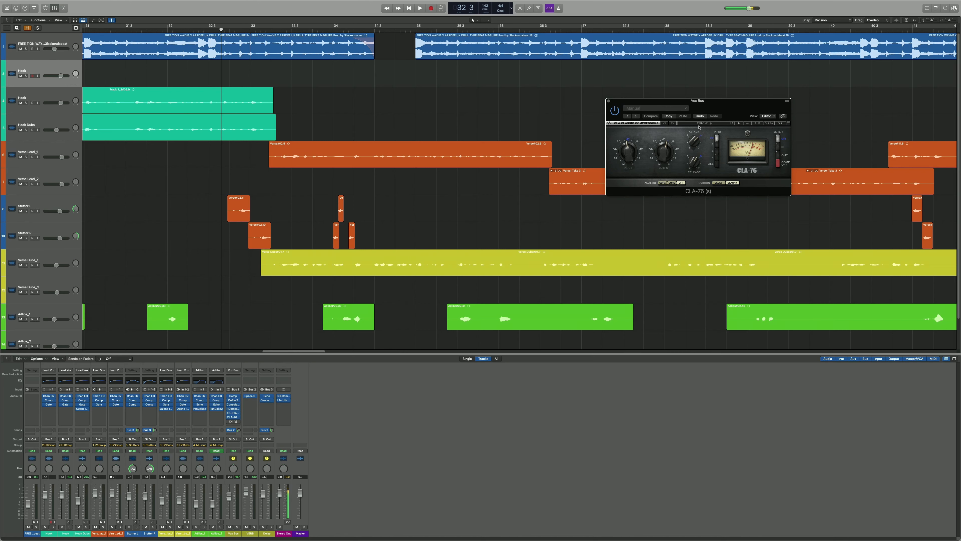
pyautogui.press('space')
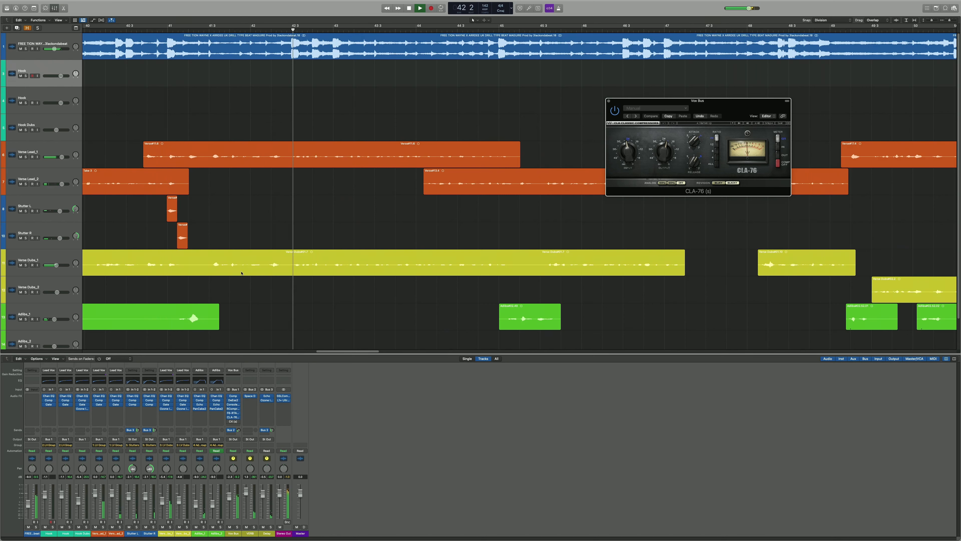
pyautogui.press('space')
# Re-enable the C4 multiband processor on the Vox Bus and close the CLA-76 window
pyautogui.click(233, 422)
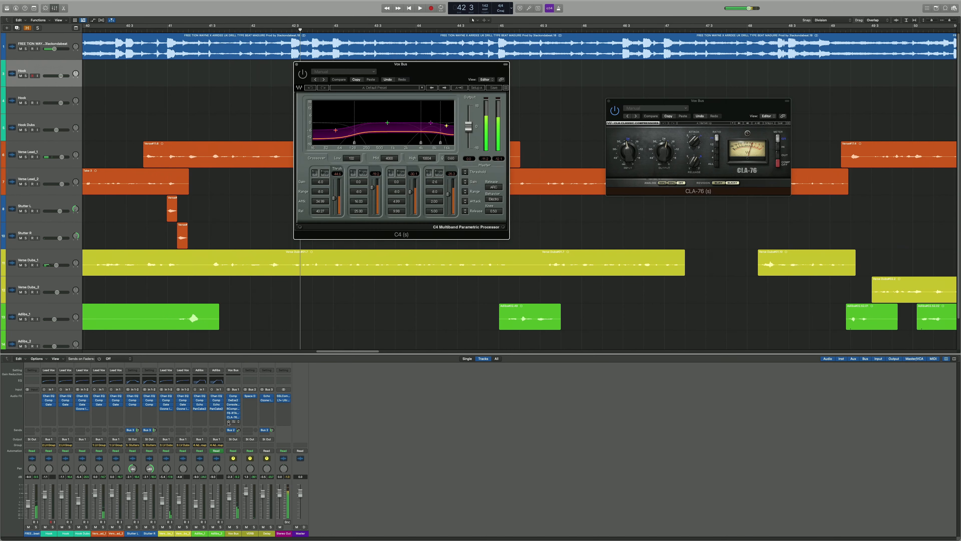
pyautogui.click(609, 102)
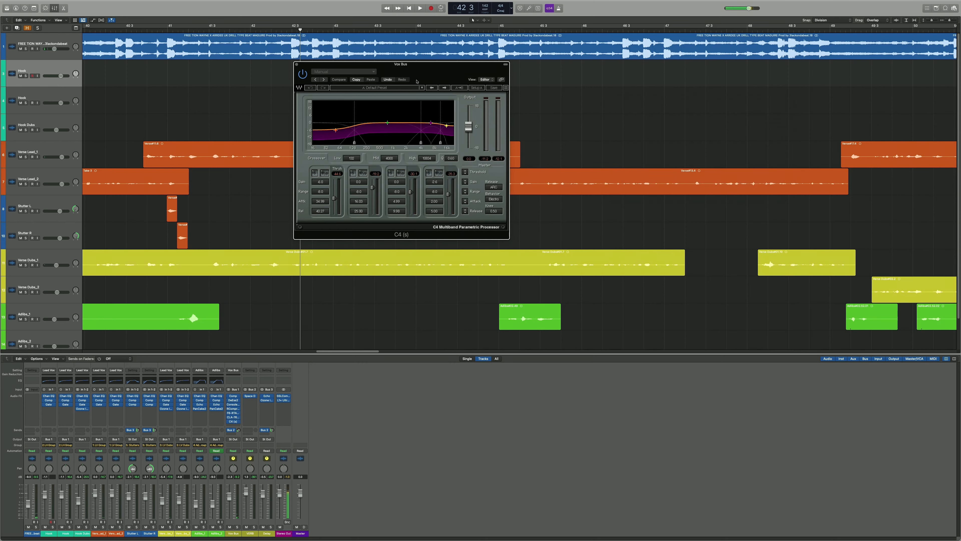
# Move the C4 window aside, rewind about 11 bars, audition the processor over the verse up to bar 40, and close its window
pyautogui.moveTo(426, 65); pyautogui.dragTo(615, 89)
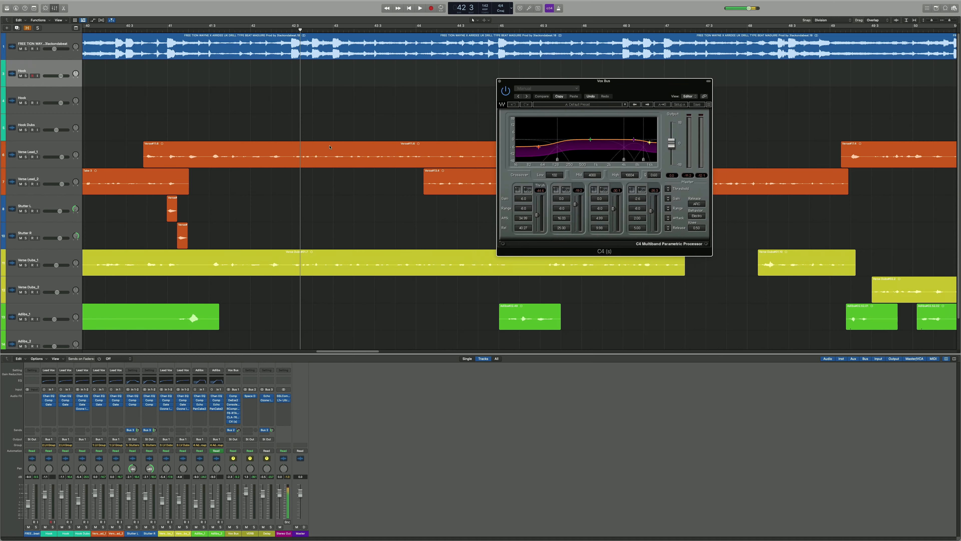
pyautogui.press(',')
pyautogui.press(',')
pyautogui.press(',')
pyautogui.press(',')
pyautogui.press(',')
pyautogui.press(',')
pyautogui.press(',')
pyautogui.press(',')
pyautogui.press(',')
pyautogui.press(',')
pyautogui.press(',')
pyautogui.press('space')
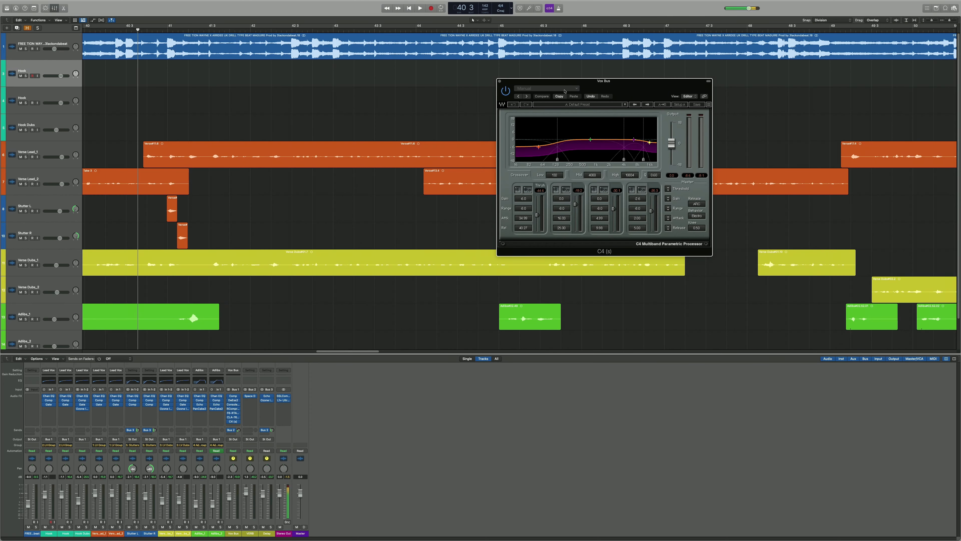
pyautogui.click(499, 81)
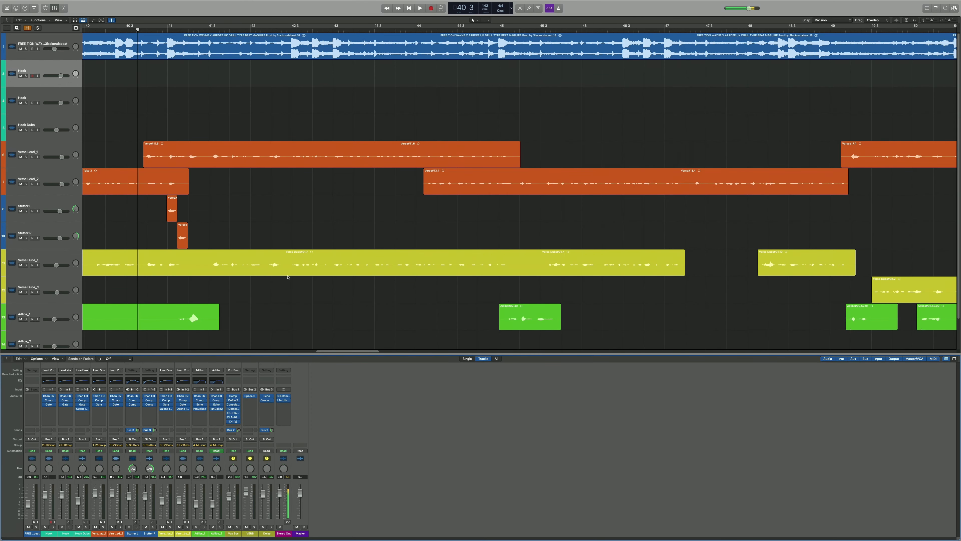
# Open SSLComp and L1+ Ultramaximizer on the Stereo Out and place their windows side by side
pyautogui.click(284, 398)
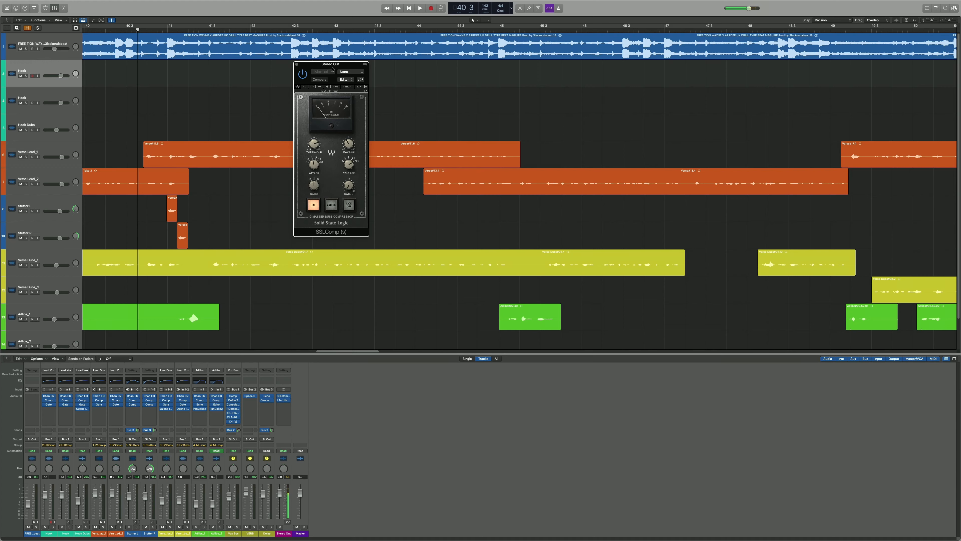
pyautogui.moveTo(342, 231); pyautogui.dragTo(272, 248)
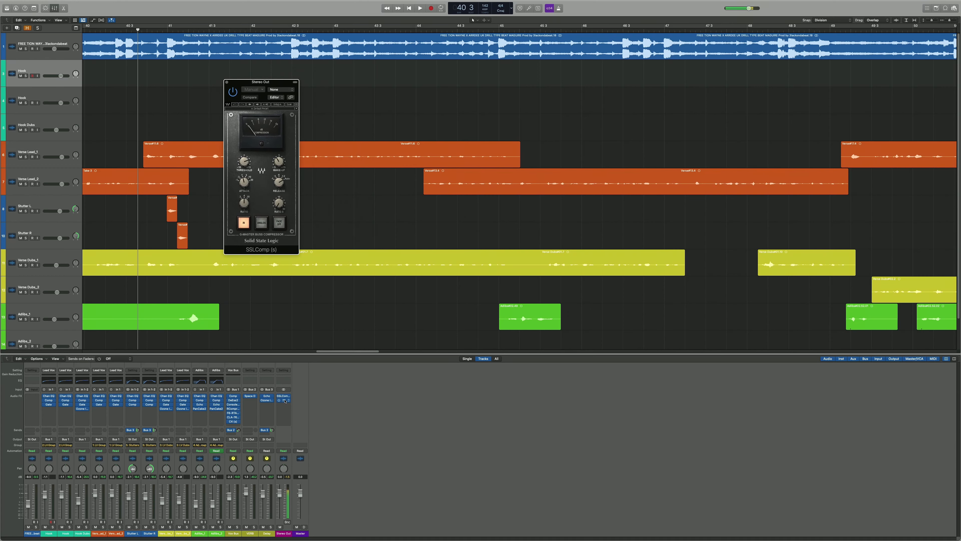
pyautogui.click(285, 399)
pyautogui.moveTo(394, 72); pyautogui.dragTo(531, 89)
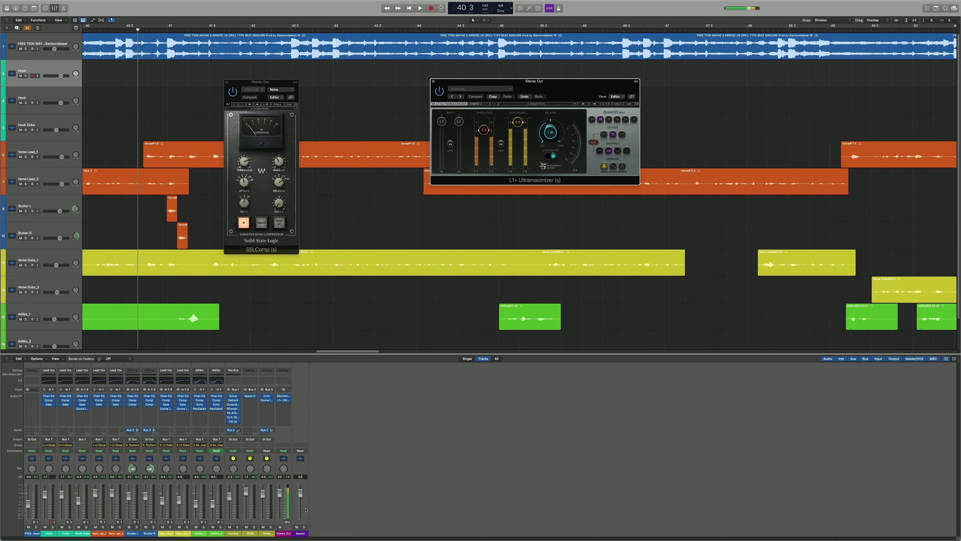
# Compare the mix around bars 32 to 37 with SSLComp and L1+ Ultramaximizer bypassed and re-enabled, moving both windows aside
pyautogui.moveTo(279, 397)
pyautogui.press('space')
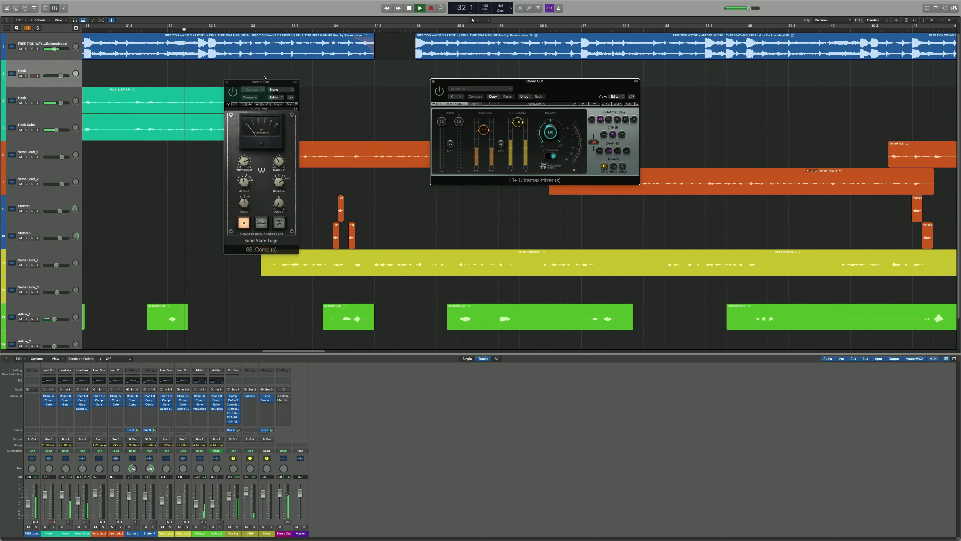
pyautogui.moveTo(274, 82); pyautogui.dragTo(695, 103)
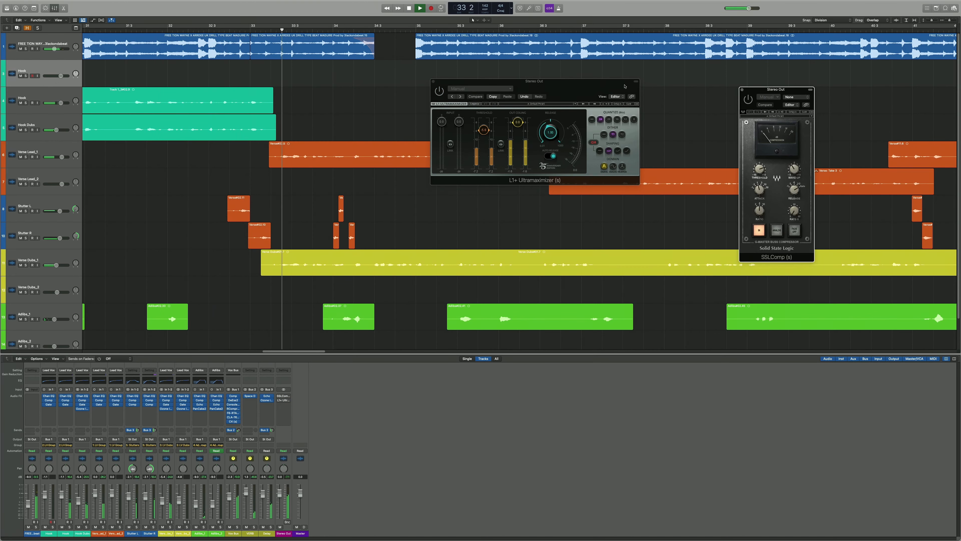
pyautogui.moveTo(624, 86); pyautogui.dragTo(709, 95)
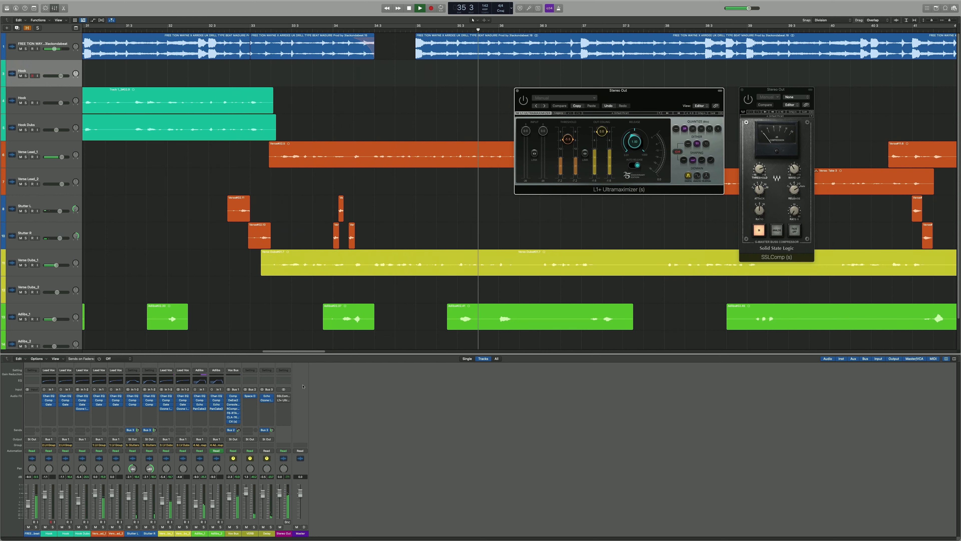
pyautogui.press('space')
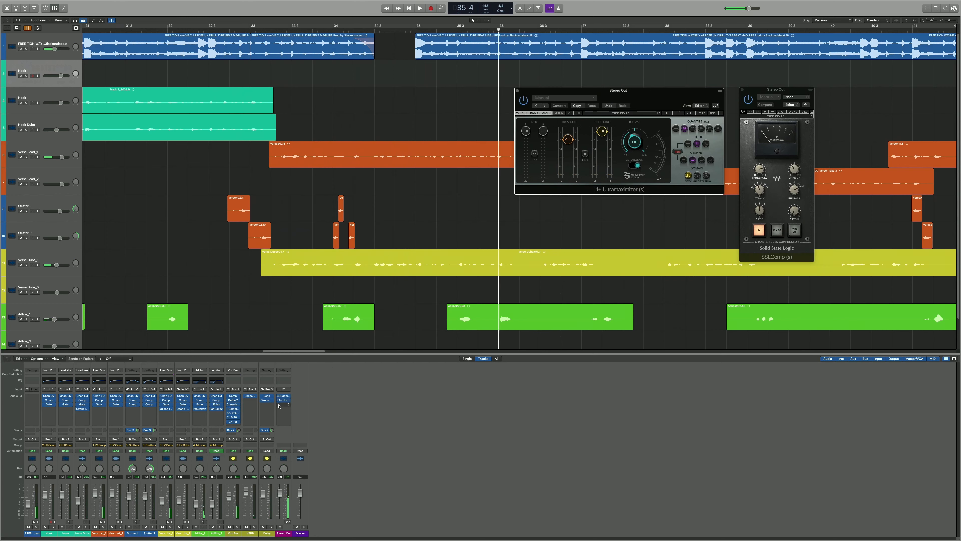
pyautogui.press('space')
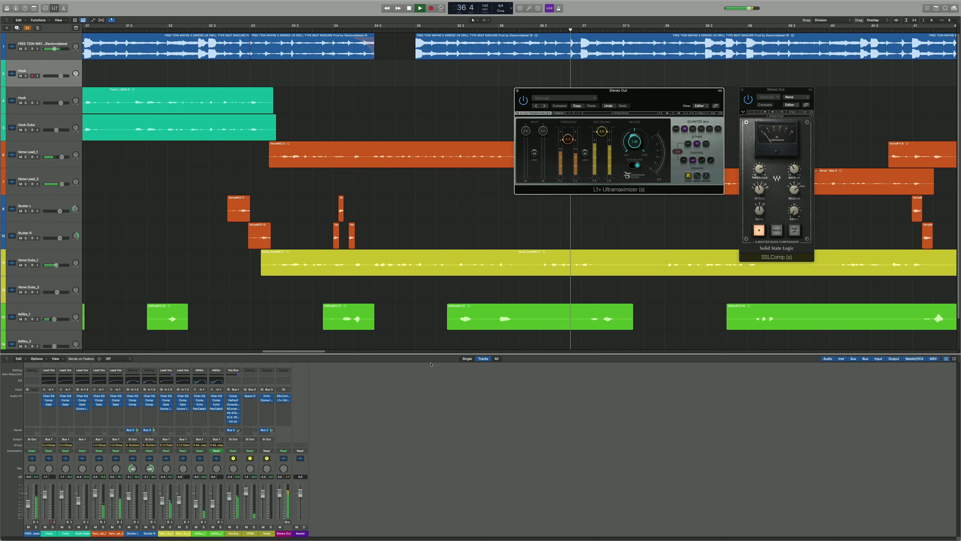
pyautogui.press('space')
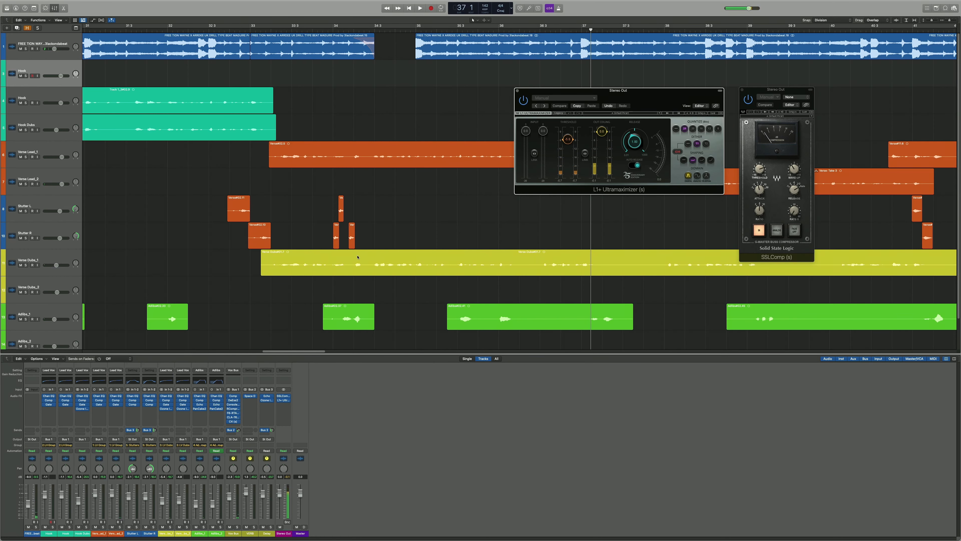
# Display the tracks' volume automation twice, hiding it again each time
pyautogui.scroll(-2, 205, 245)
pyautogui.scroll(2, 216, 213)
pyautogui.press('a')
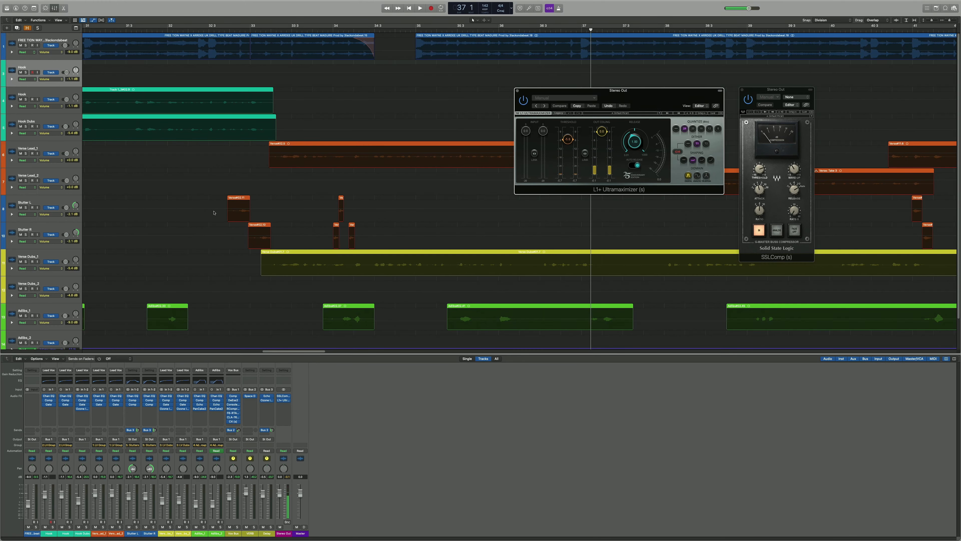
pyautogui.press('a')
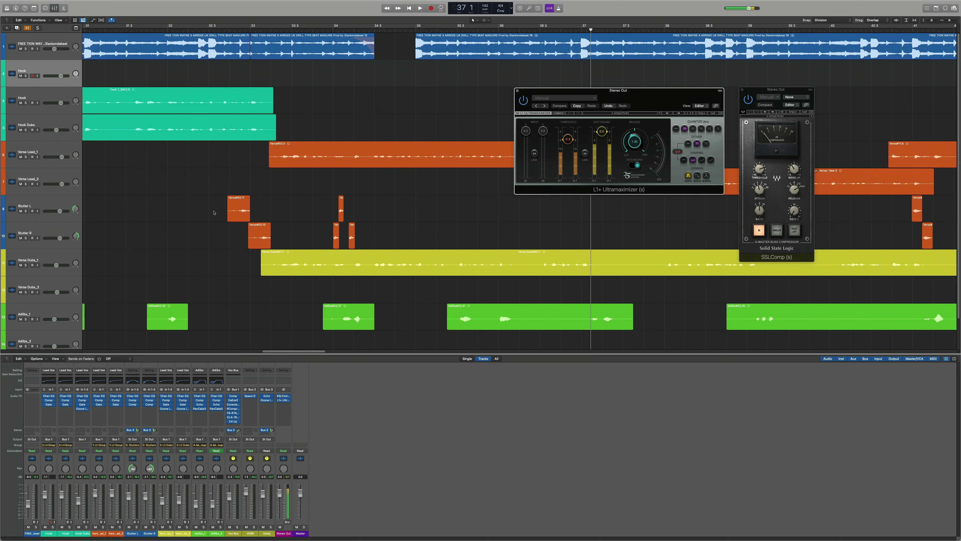
pyautogui.press('a')
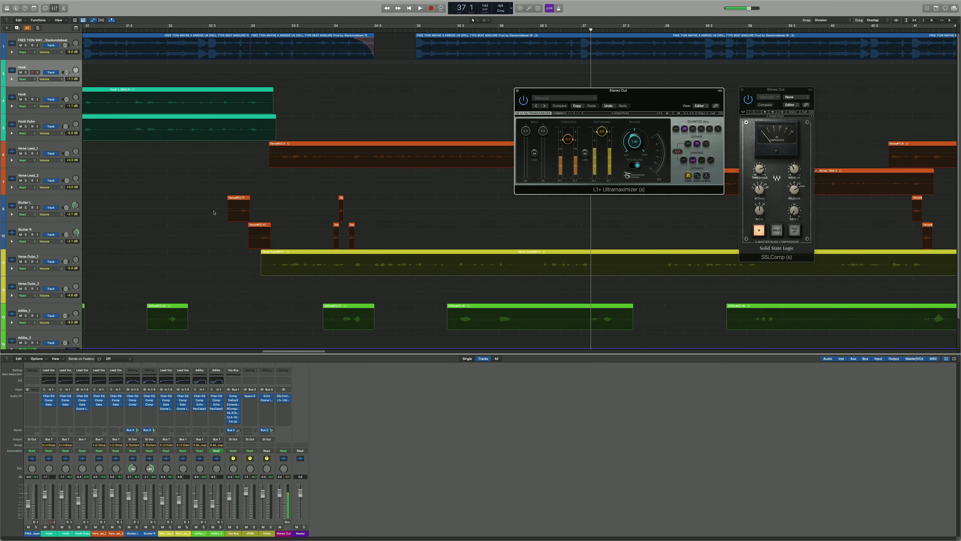
pyautogui.press('a')
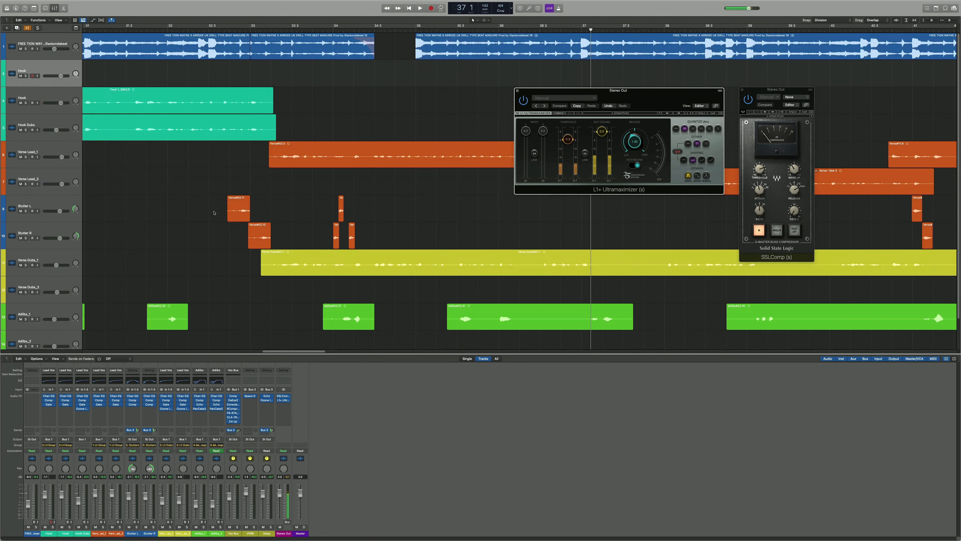